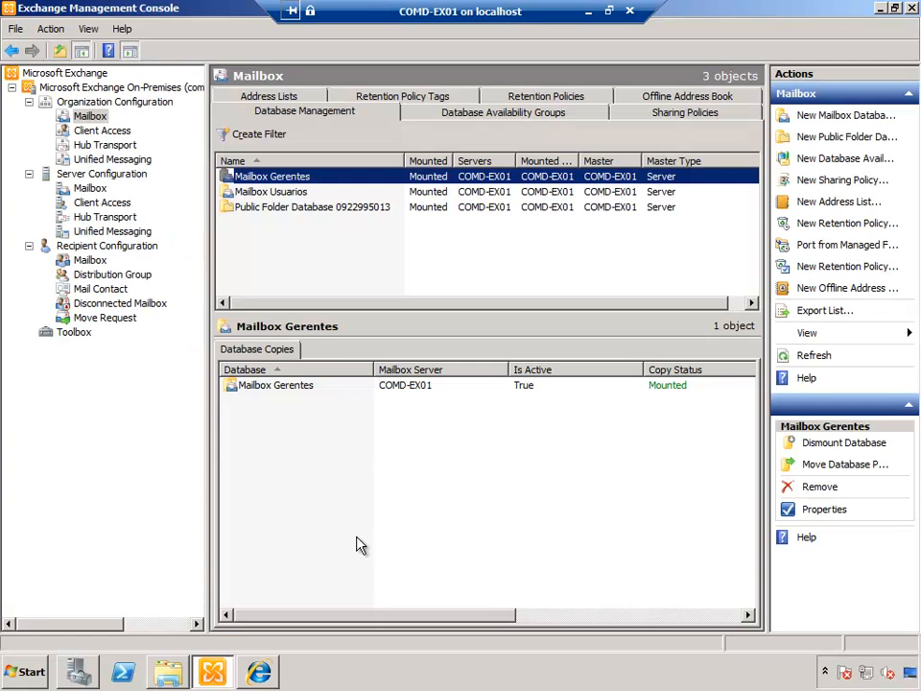
# Launch the Registry Editor by running regedit and maximize its window.
pyautogui.click(24, 673)
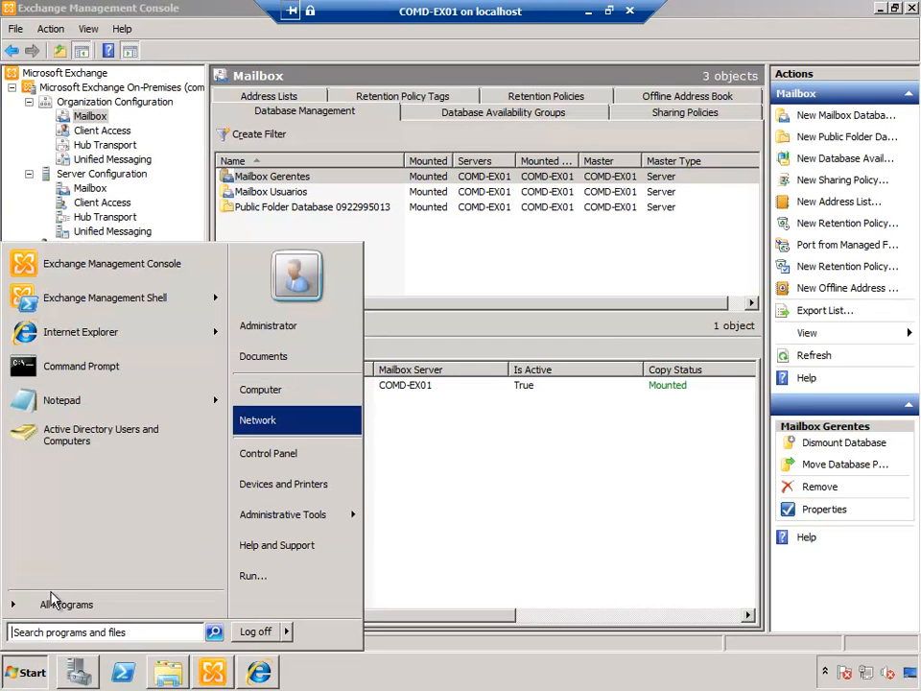
pyautogui.click(293, 575)
pyautogui.write('regedit')
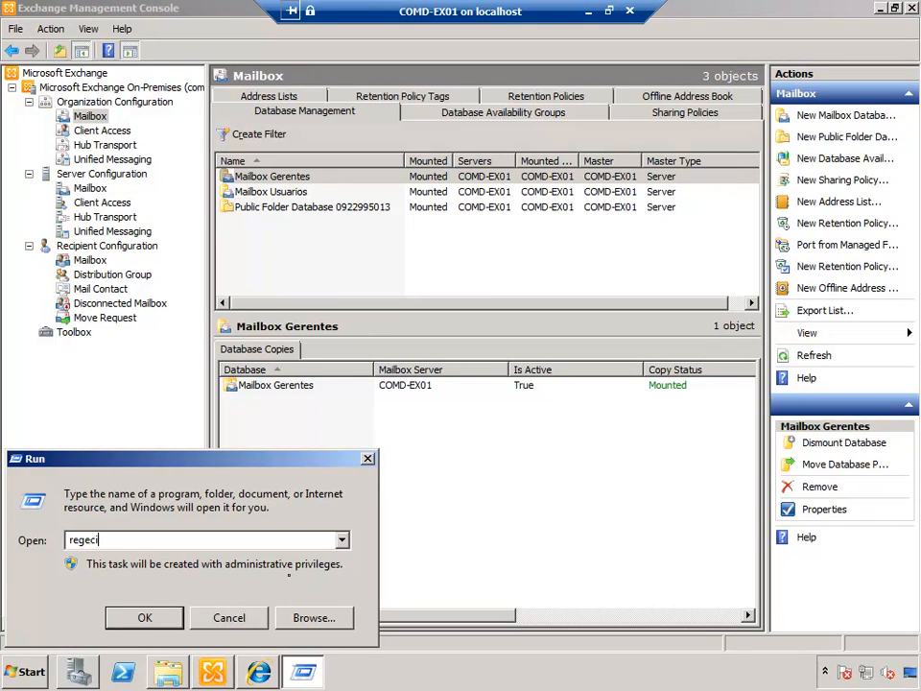
pyautogui.press('BackSpace')
pyautogui.press('BackSpace')
pyautogui.press('BackSpace')
pyautogui.write('dit')
pyautogui.press('Return')
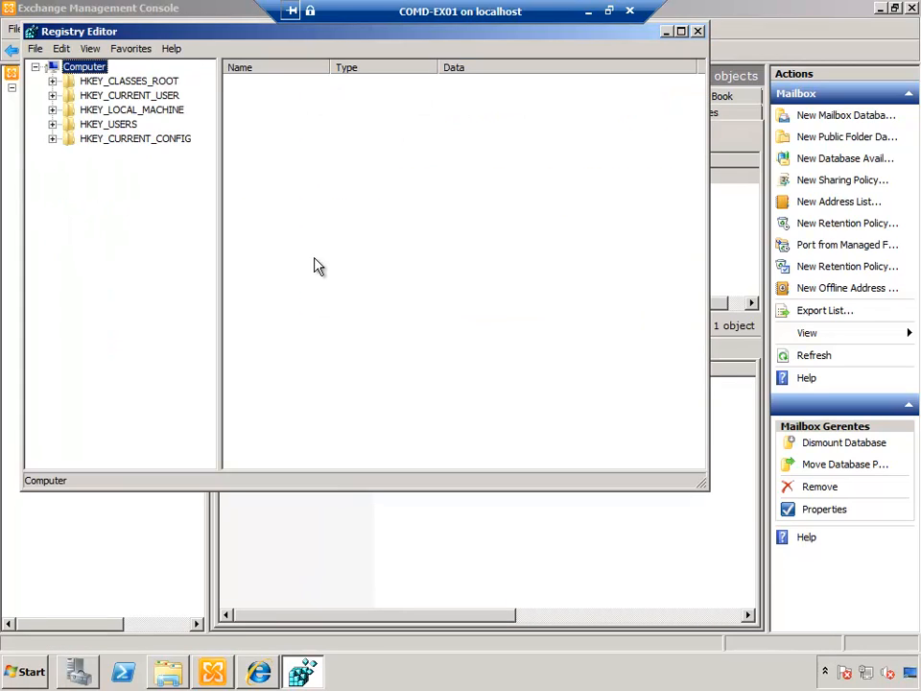
pyautogui.doubleClick(148, 32)
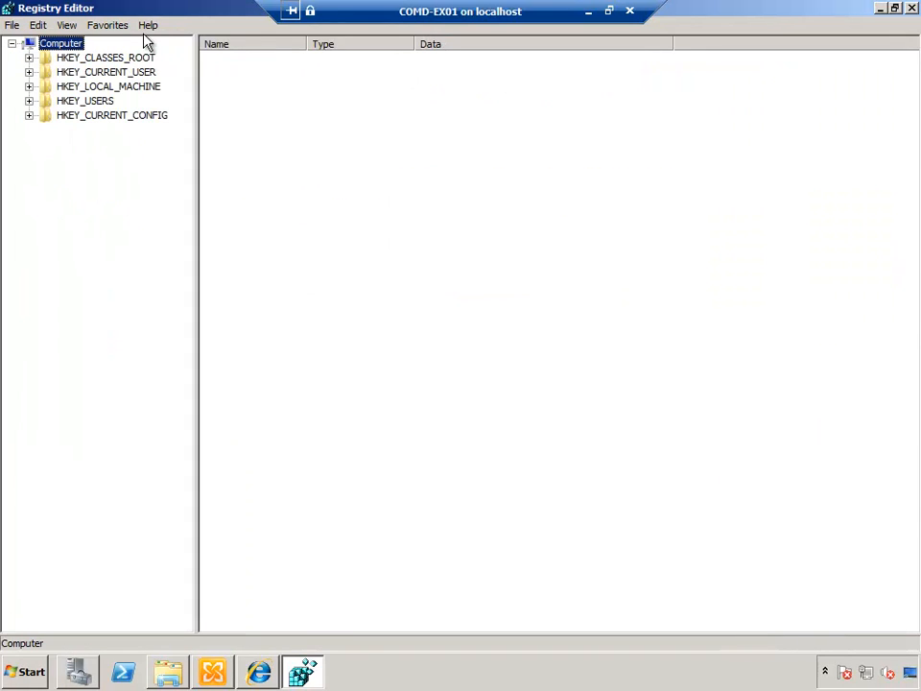
# Expand the registry tree to HKEY_LOCAL_MACHINE\SYSTEM\CurrentControlSet\services.
pyautogui.hotkey('alt', 'Tab')
pyautogui.click(29, 86)
pyautogui.click(46, 188)
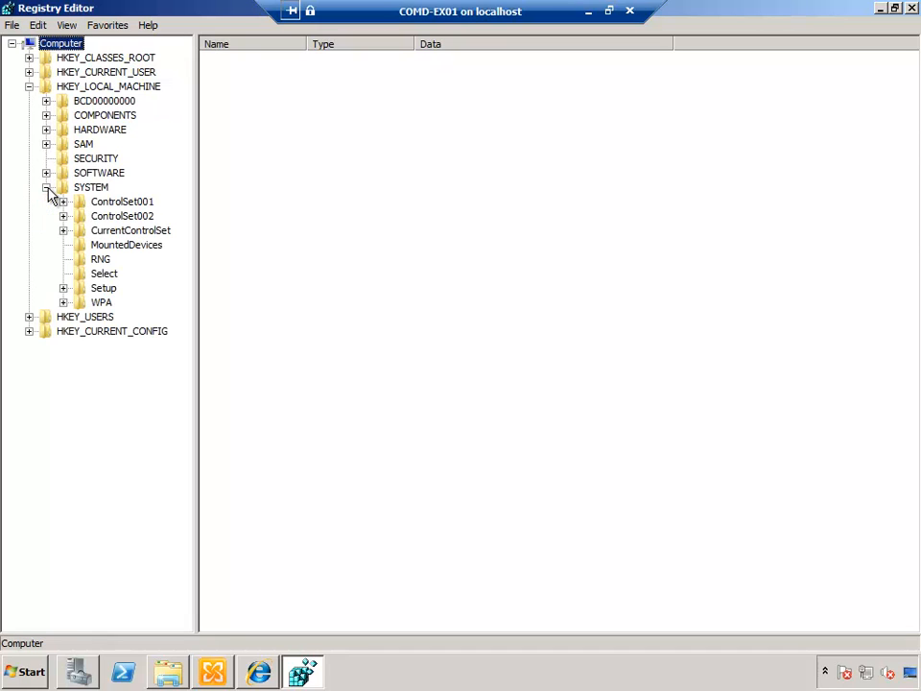
pyautogui.click(79, 231)
pyautogui.click(63, 231)
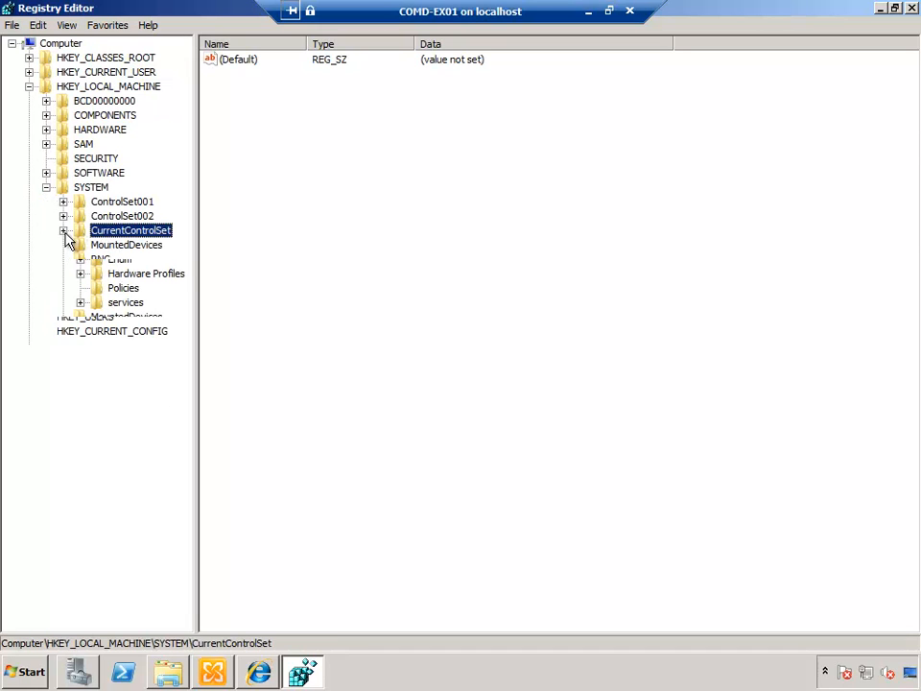
pyautogui.click(125, 302)
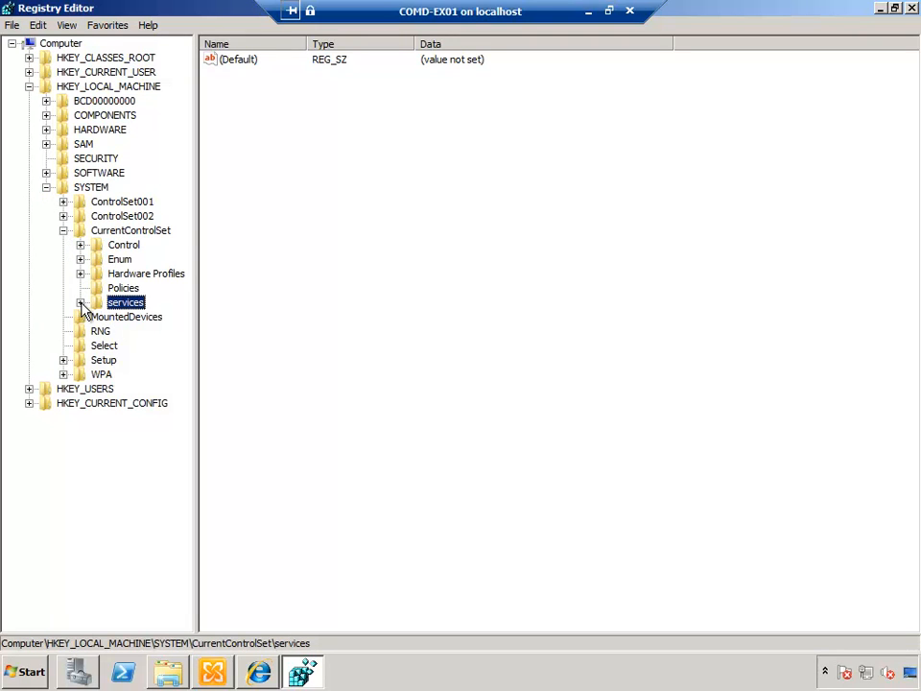
pyautogui.click(80, 302)
# Locate the MSExchangeIS key under services, widening the key tree, and expand it.
pyautogui.write('mse')
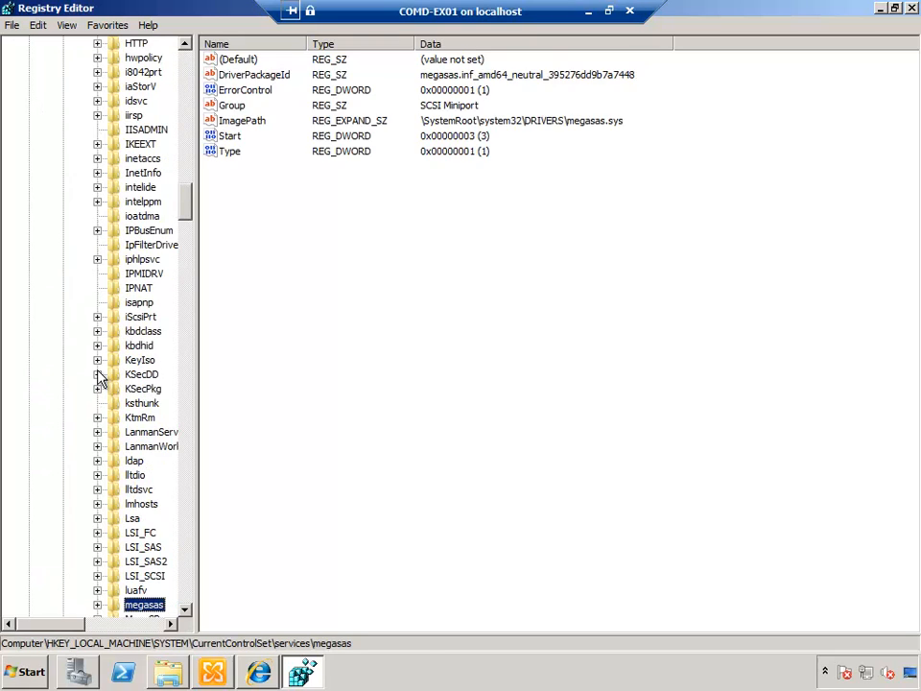
pyautogui.click(97, 375)
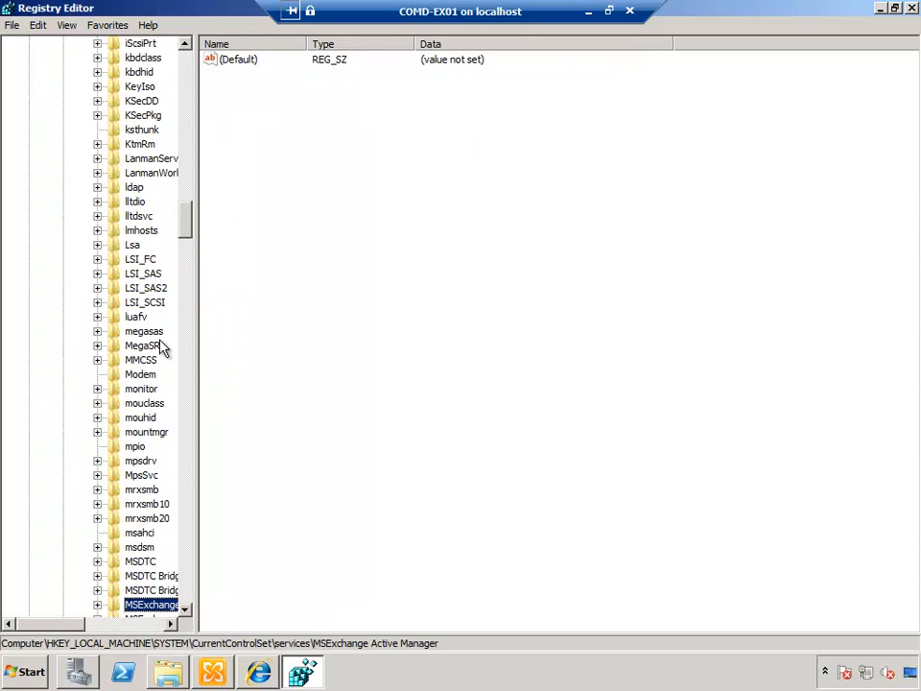
pyautogui.moveTo(195, 355); pyautogui.dragTo(245, 277)
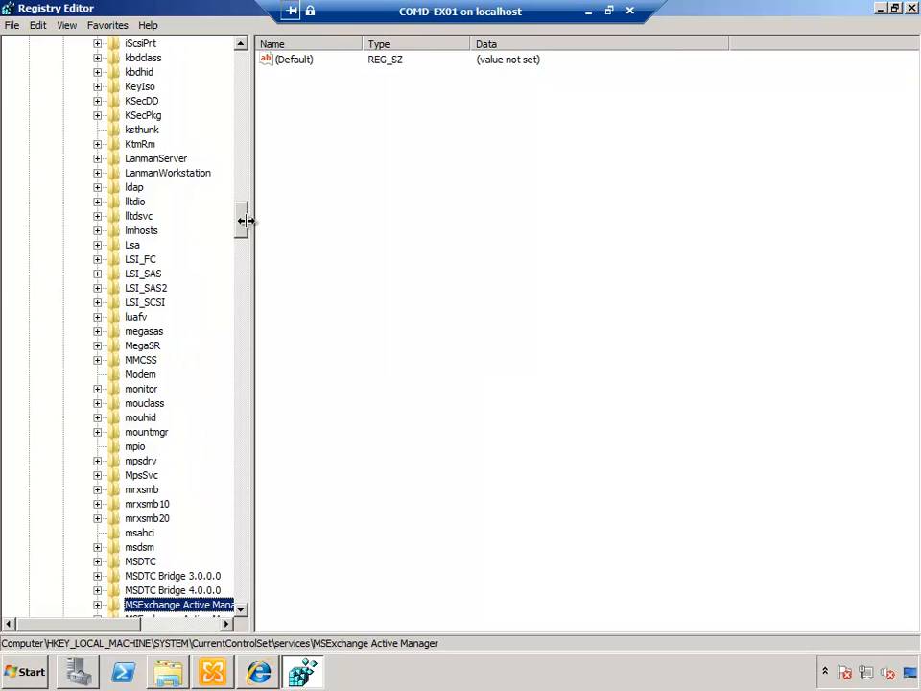
pyautogui.moveTo(242, 221); pyautogui.dragTo(247, 341)
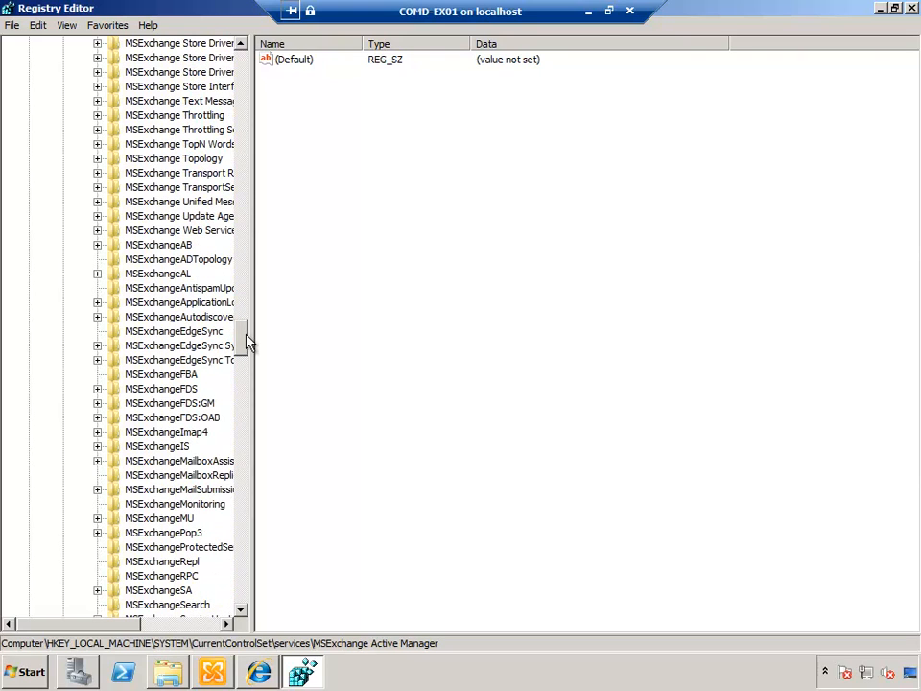
pyautogui.click(159, 448)
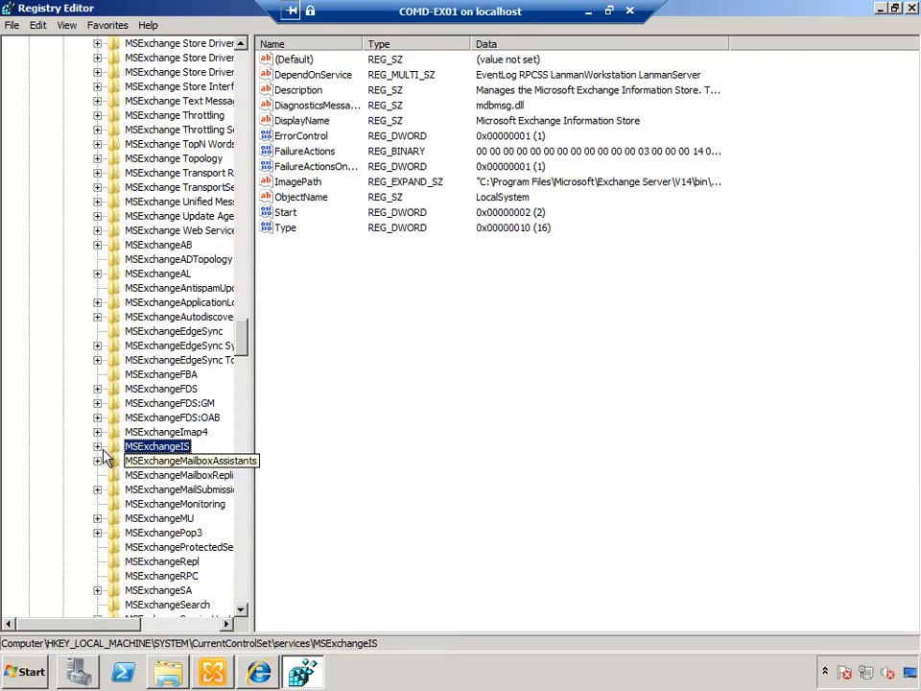
pyautogui.click(97, 448)
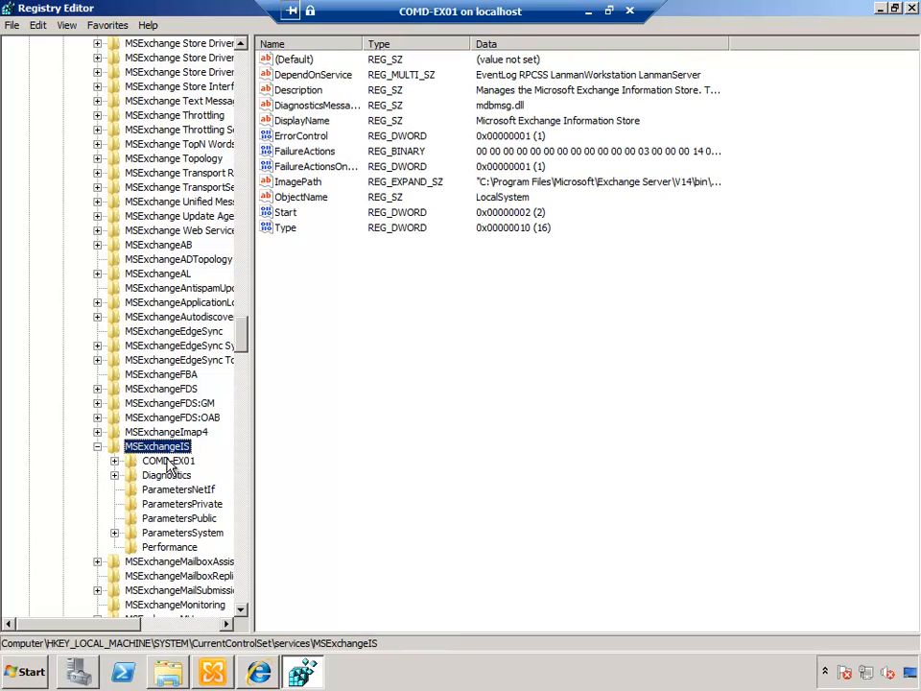
# Expand the COMD-EX01 server key and widen the tree further so the database key names can be read.
pyautogui.click(168, 462)
pyautogui.click(115, 462)
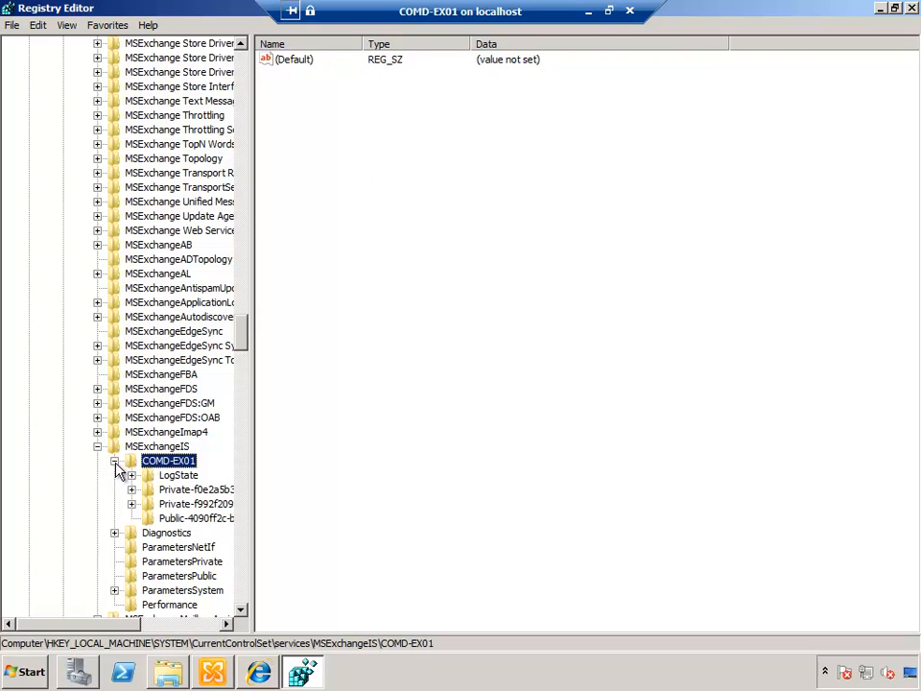
pyautogui.hotkey('alt', 'Tab')
pyautogui.moveTo(252, 459); pyautogui.dragTo(340, 450)
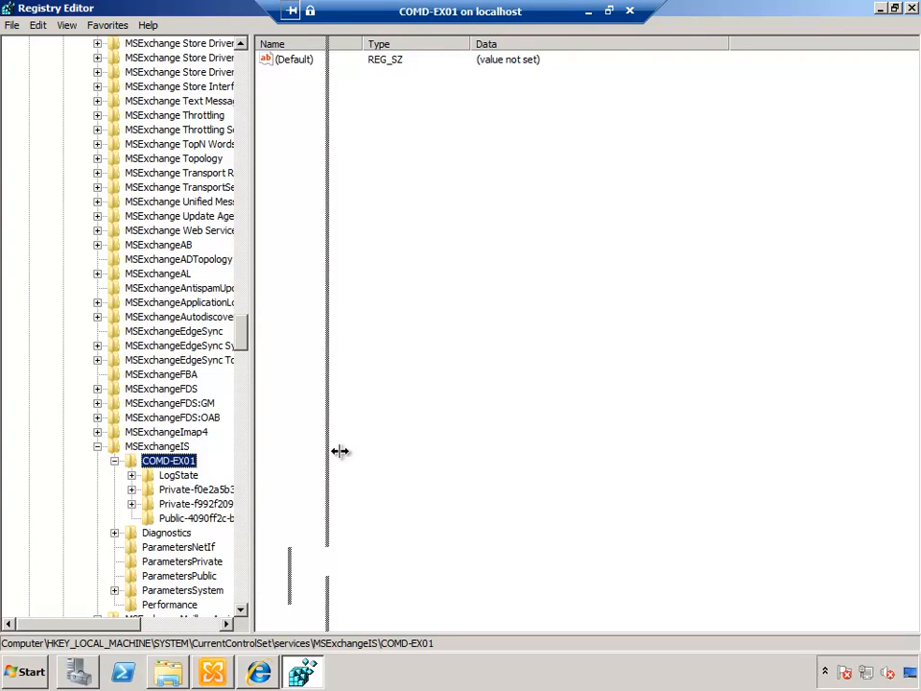
# Examine the two Private database keys under COMD-EX01 and compare their GUIDs.
pyautogui.click(192, 489)
pyautogui.click(192, 506)
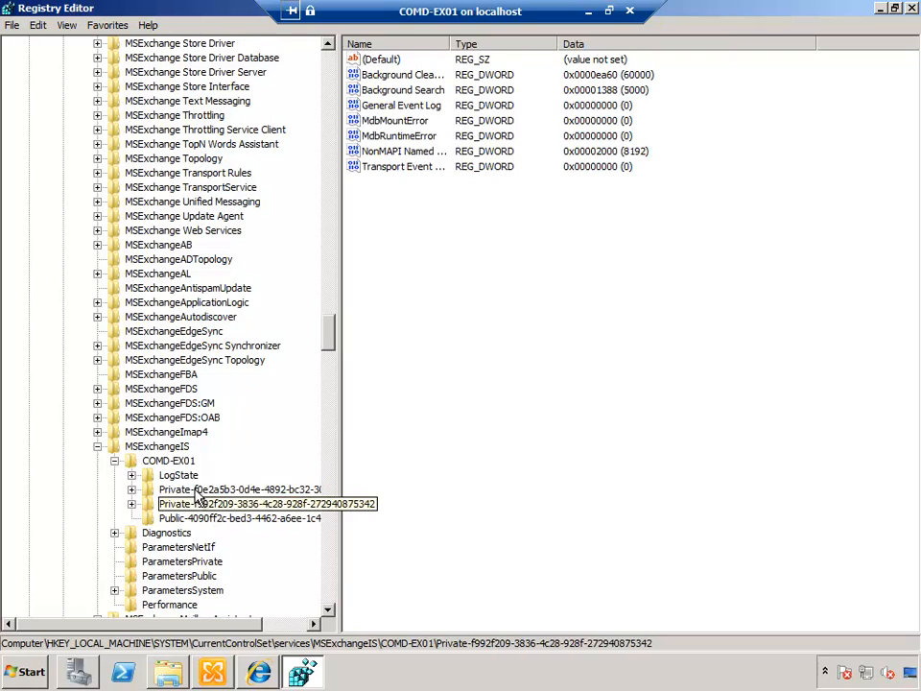
pyautogui.click(168, 490)
pyautogui.click(177, 504)
pyautogui.click(190, 492)
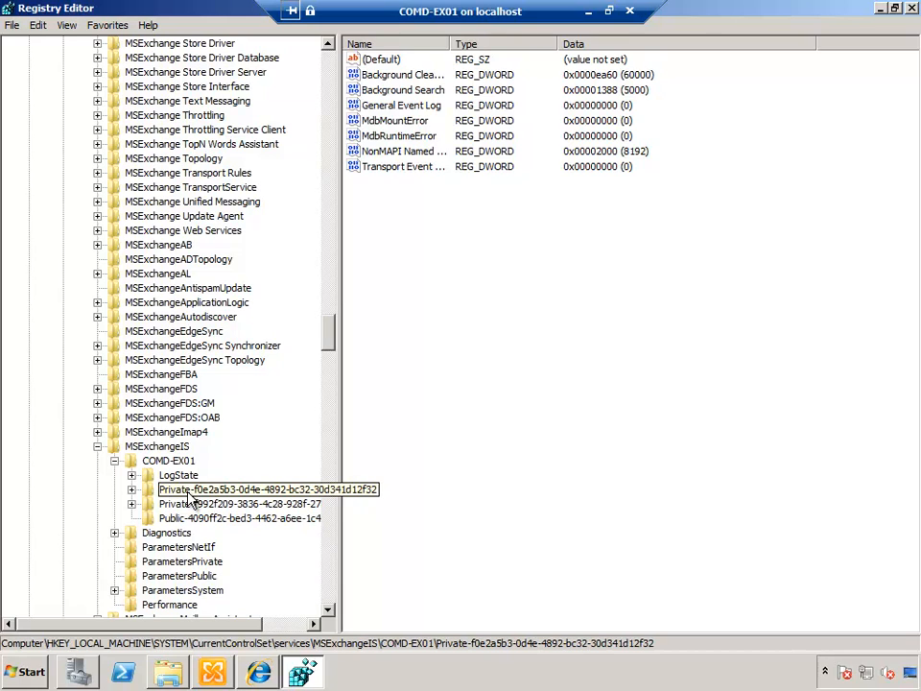
pyautogui.click(213, 672)
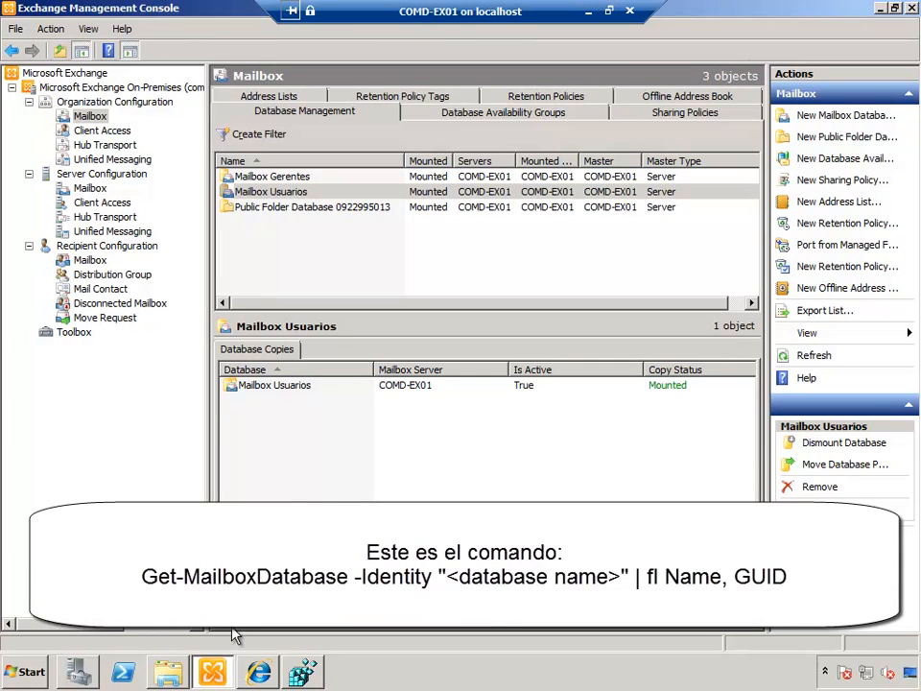
pyautogui.click(172, 679)
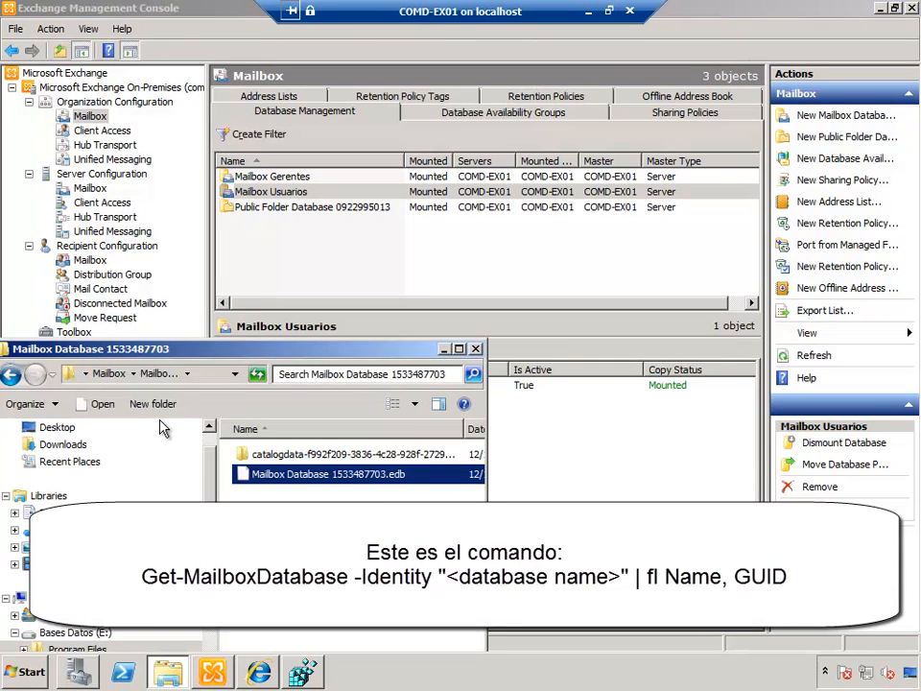
pyautogui.moveTo(188, 362); pyautogui.dragTo(363, 285)
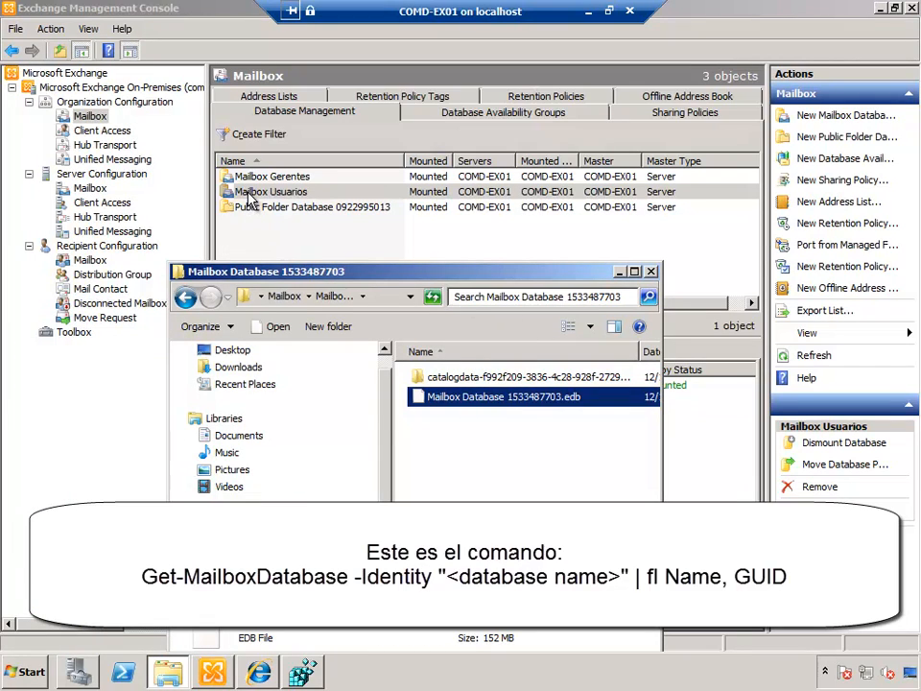
pyautogui.doubleClick(363, 279)
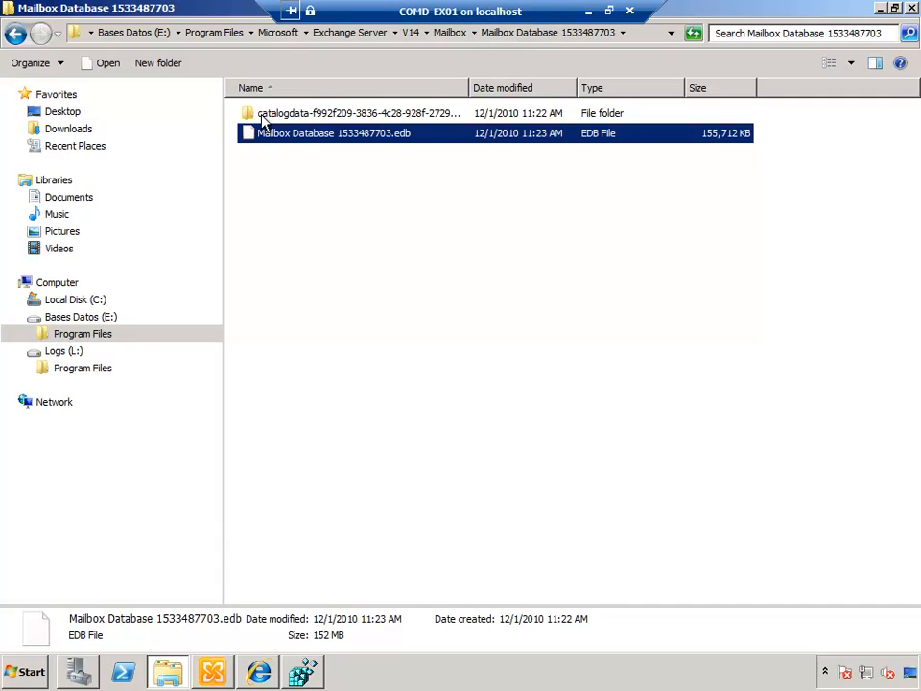
pyautogui.click(305, 116)
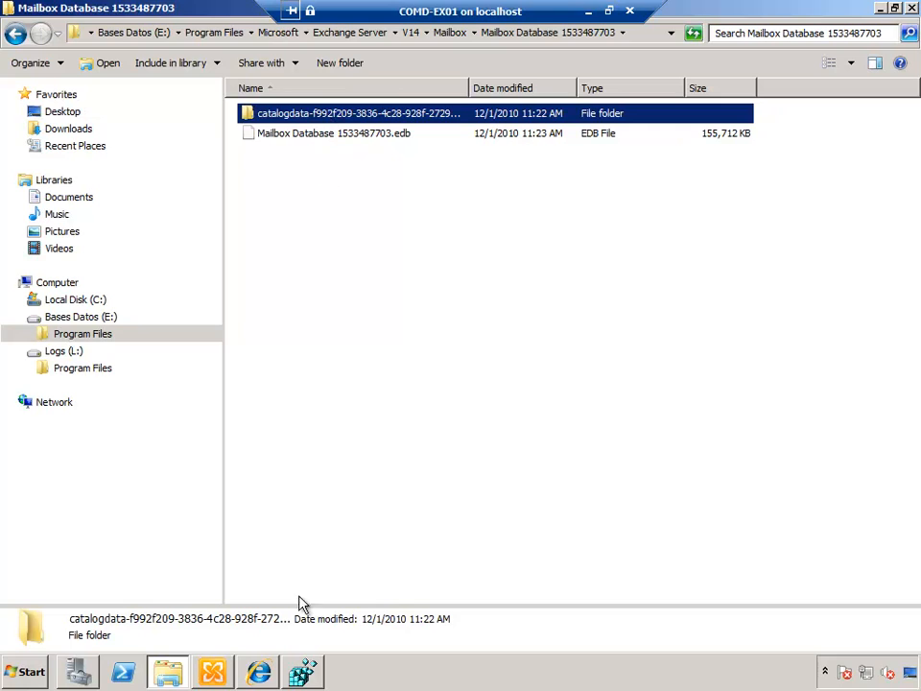
# Compare the GUID of the Private-f992f209 registry key with the catalogdata folder's name, widening the folder list's Name column.
pyautogui.hotkey('alt', 'Tab')
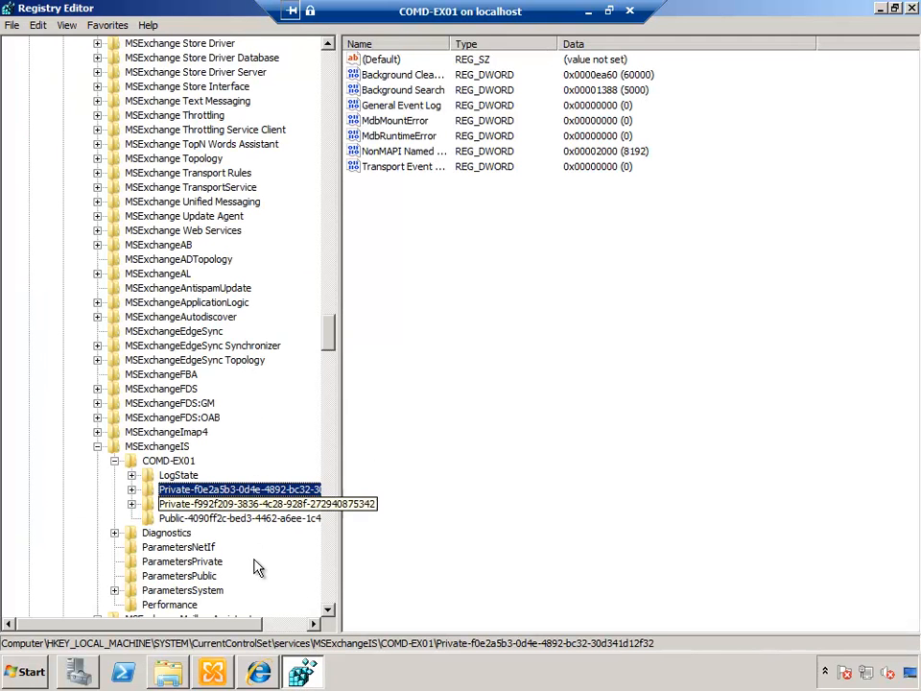
pyautogui.click(206, 504)
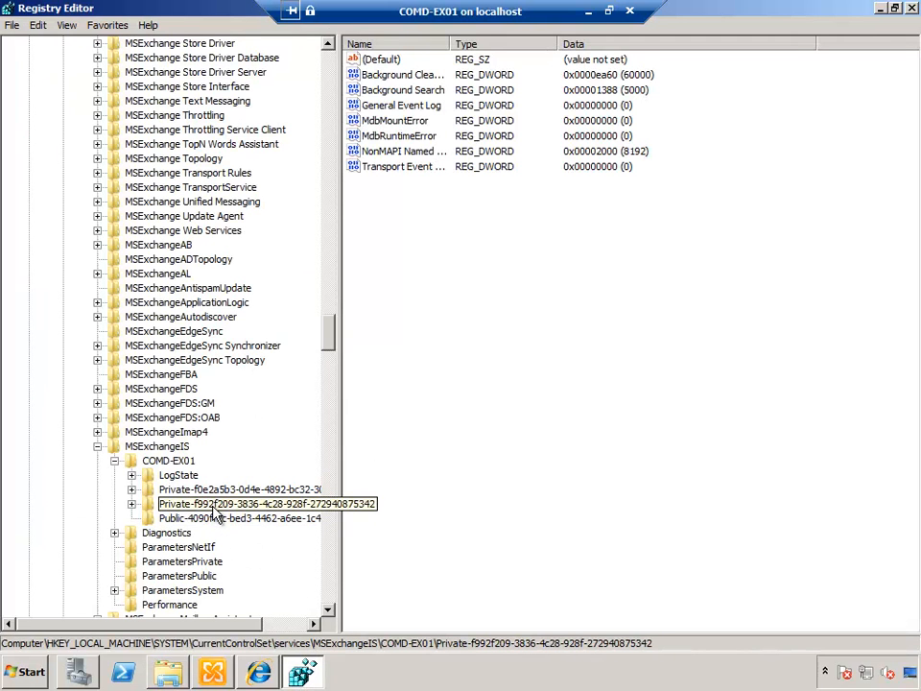
pyautogui.hotkey('alt', 'Tab')
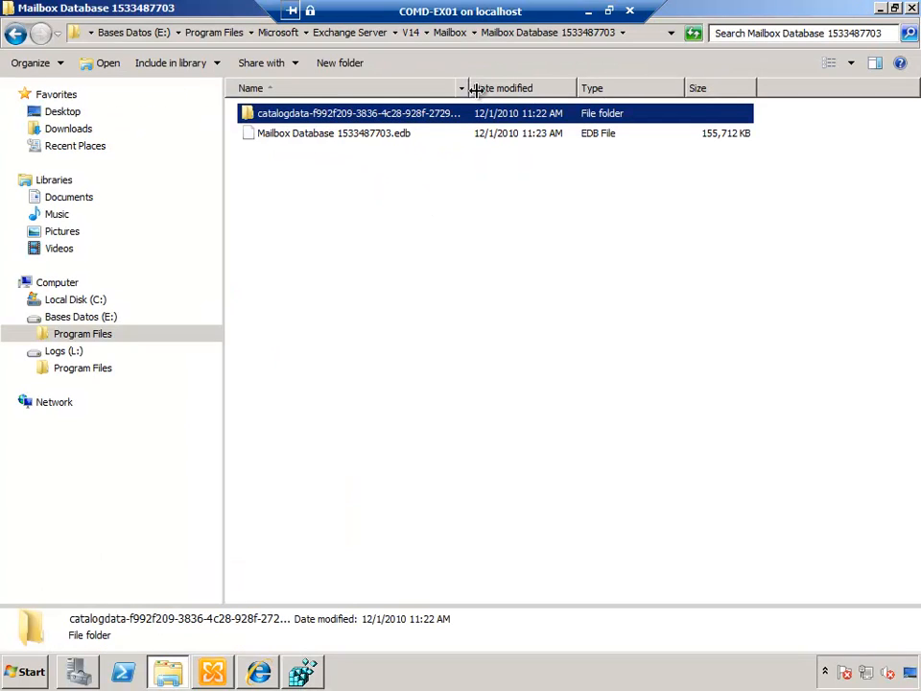
pyautogui.moveTo(470, 88); pyautogui.dragTo(551, 95)
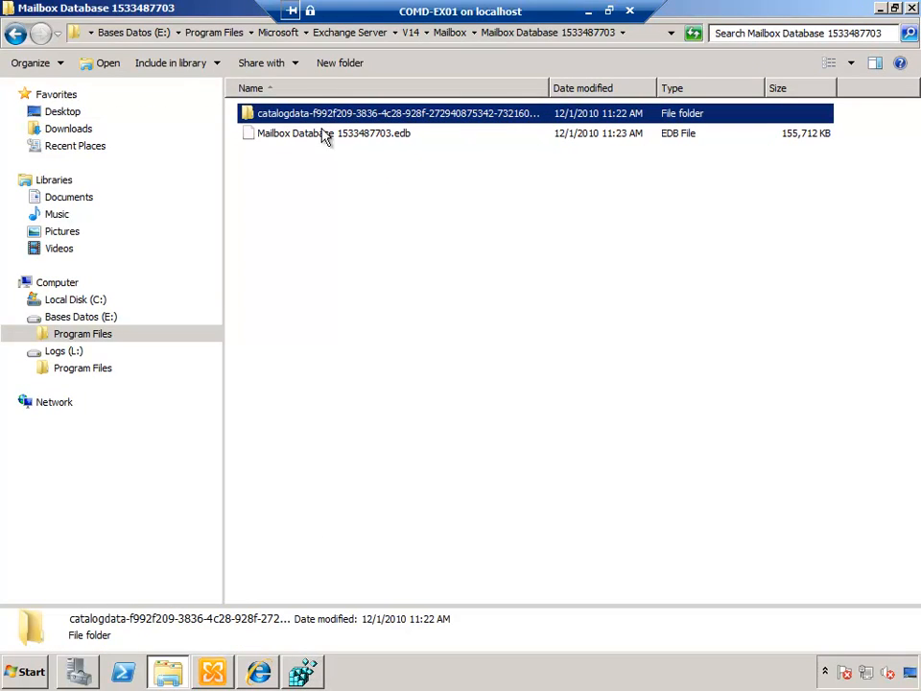
# Expand drive E: through Program Files\Microsoft\Exchange Server\V14\Mailbox and view the second subfolder inside Mailbox.
pyautogui.click(29, 334)
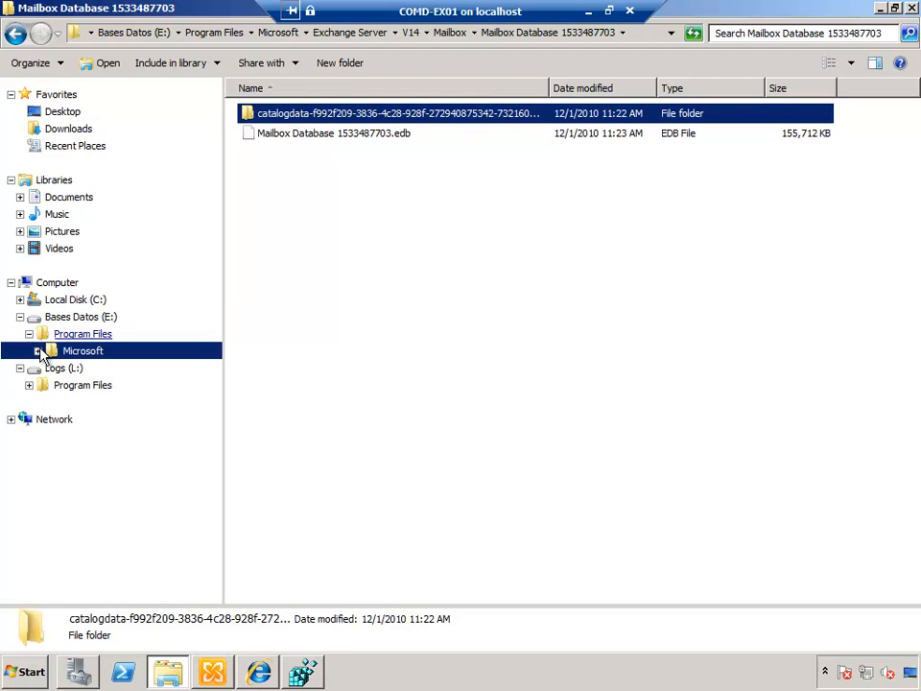
pyautogui.click(38, 351)
pyautogui.click(46, 368)
pyautogui.click(55, 385)
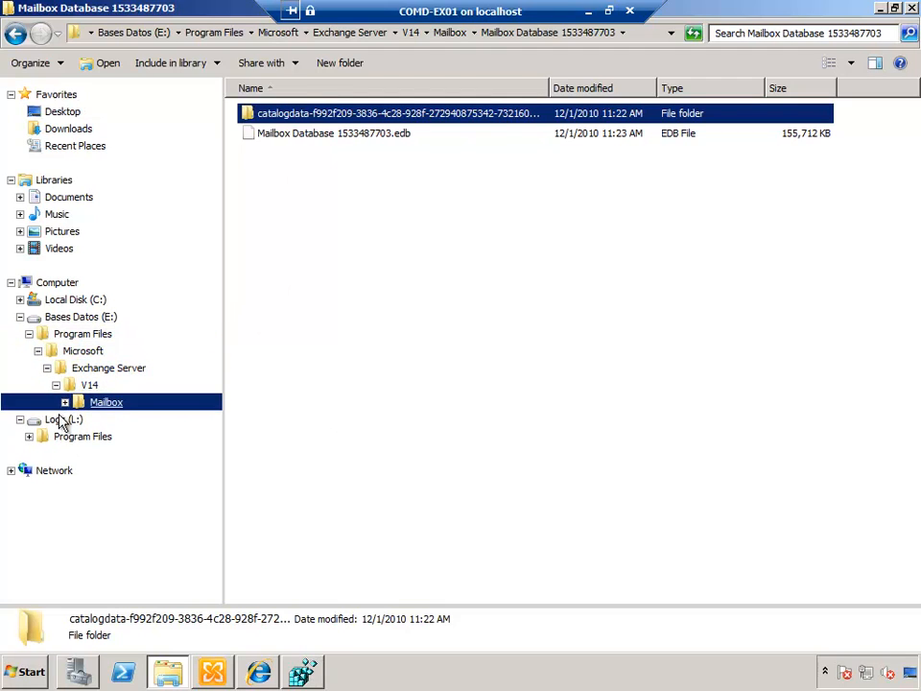
pyautogui.click(64, 402)
pyautogui.click(130, 437)
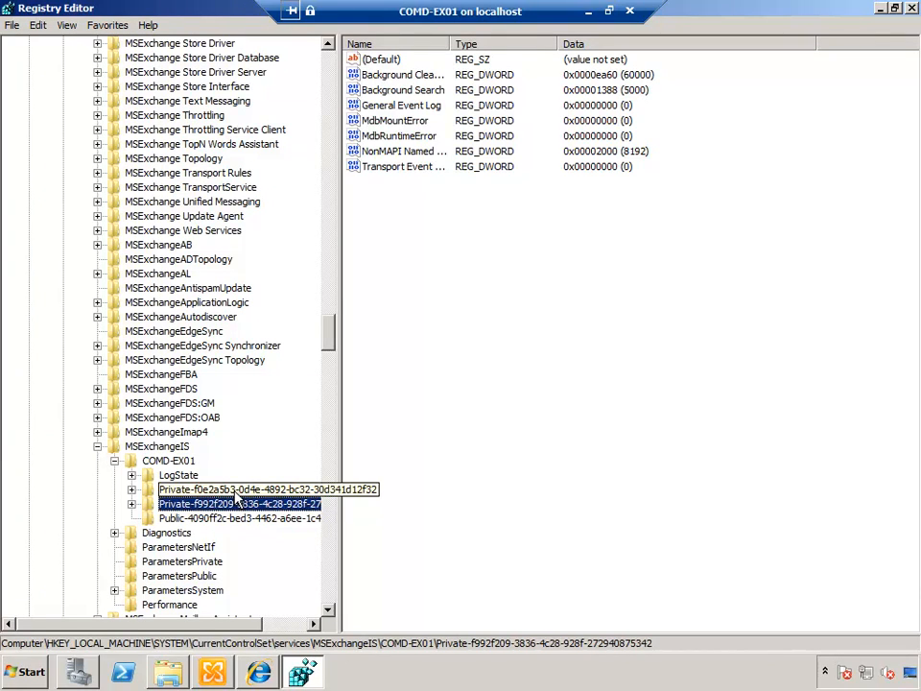
pyautogui.click(235, 491)
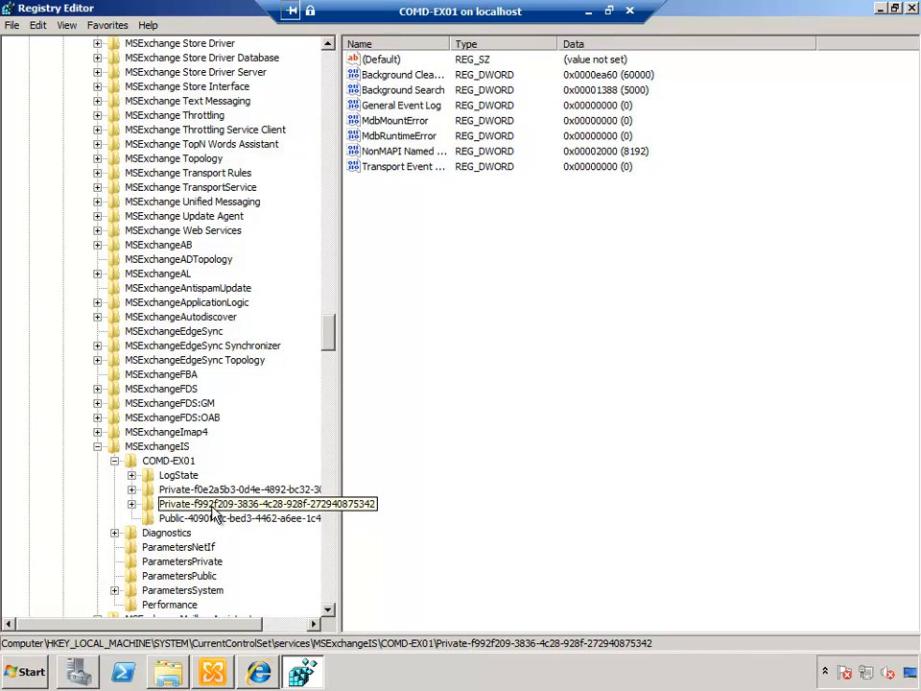
pyautogui.doubleClick(144, 505)
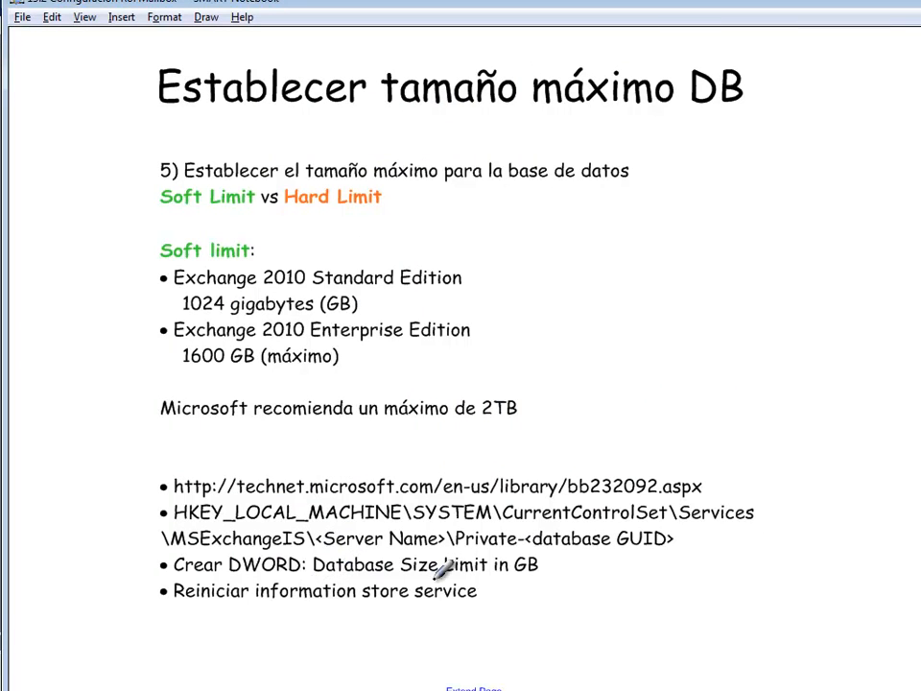
pyautogui.hotkey('alt', 'Tab')
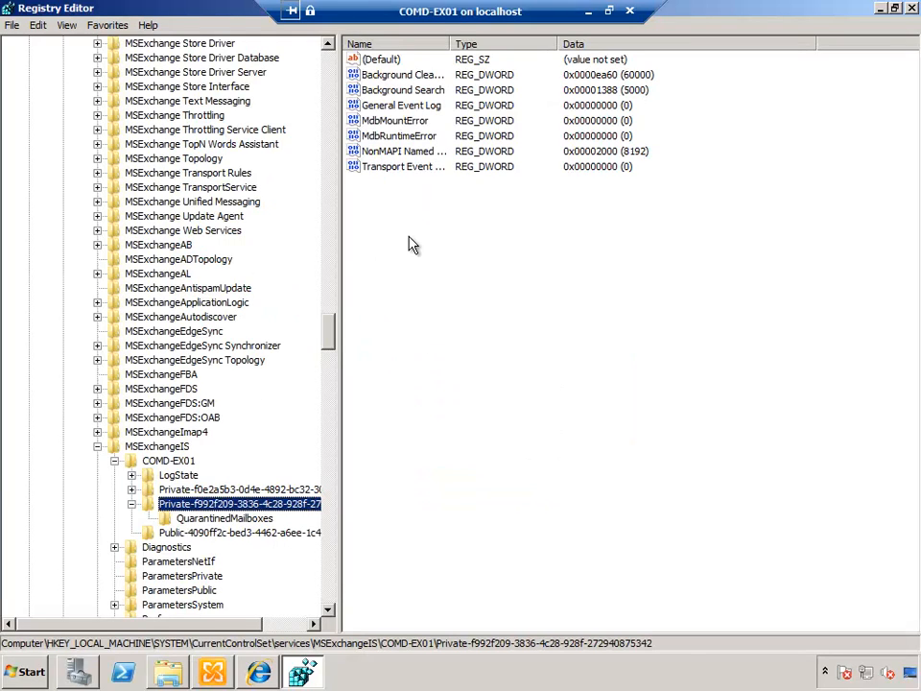
pyautogui.rightClick(403, 248)
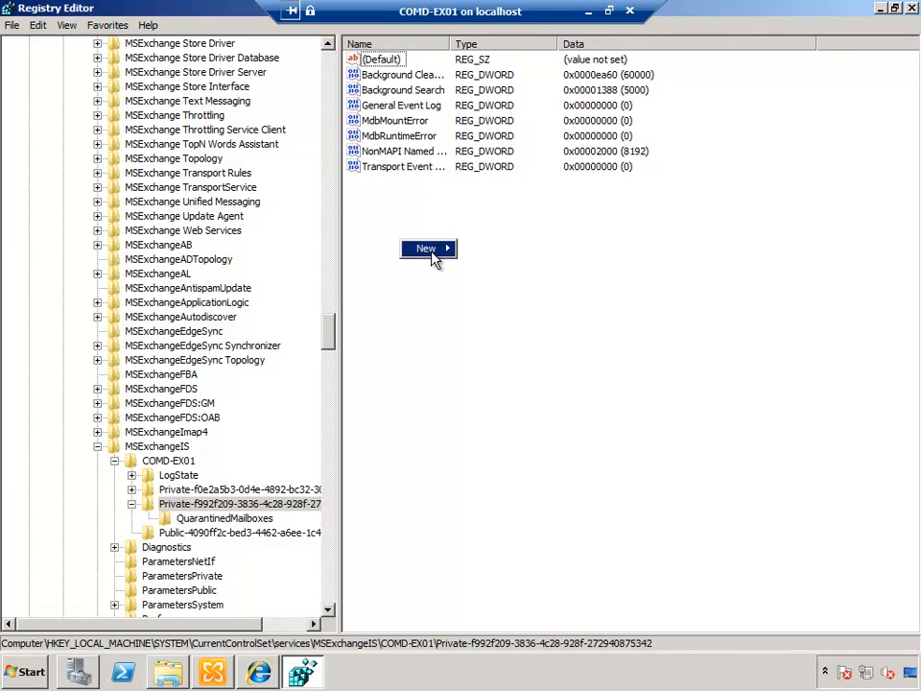
pyautogui.moveTo(434, 260)
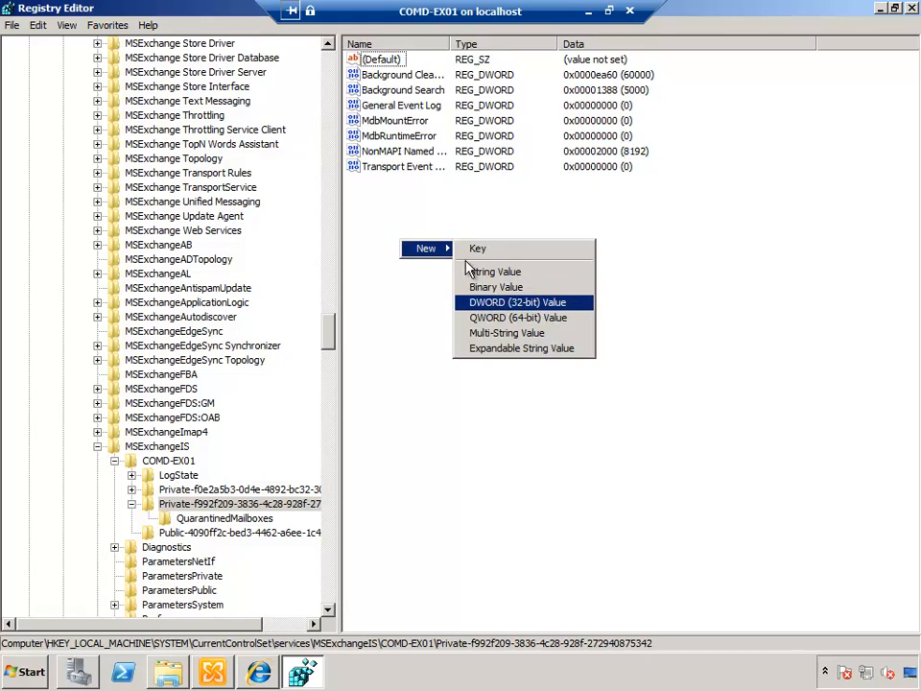
pyautogui.click(393, 105)
# Widen the Name column and inspect the Transport Event Log, NonMAPI Named Props Quota, MdbRuntimeError and MdbMountError values without changing them.
pyautogui.moveTo(451, 37); pyautogui.dragTo(524, 43)
pyautogui.doubleClick(405, 168)
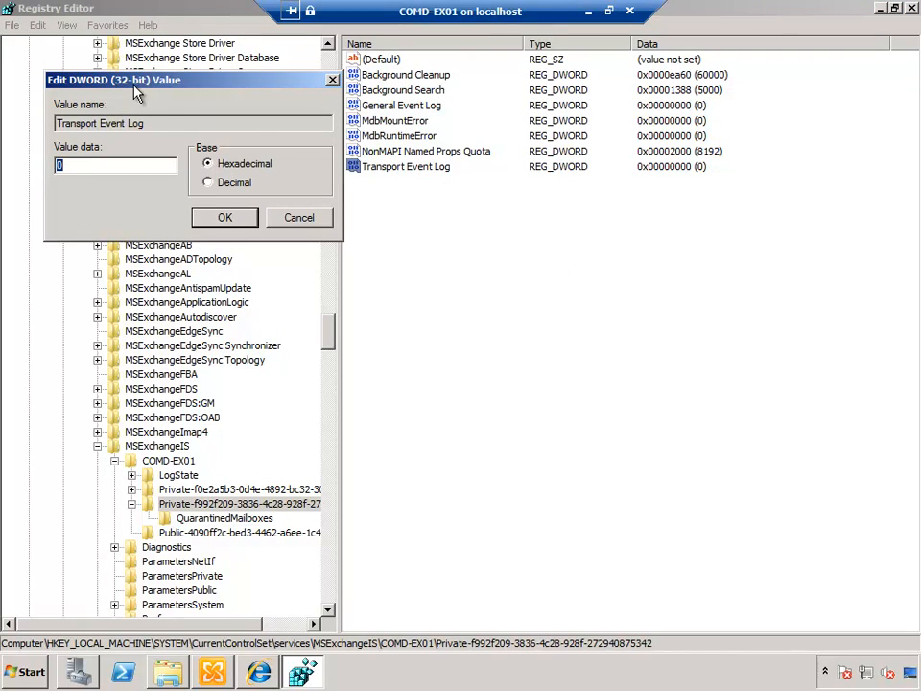
pyautogui.click(298, 217)
pyautogui.doubleClick(376, 151)
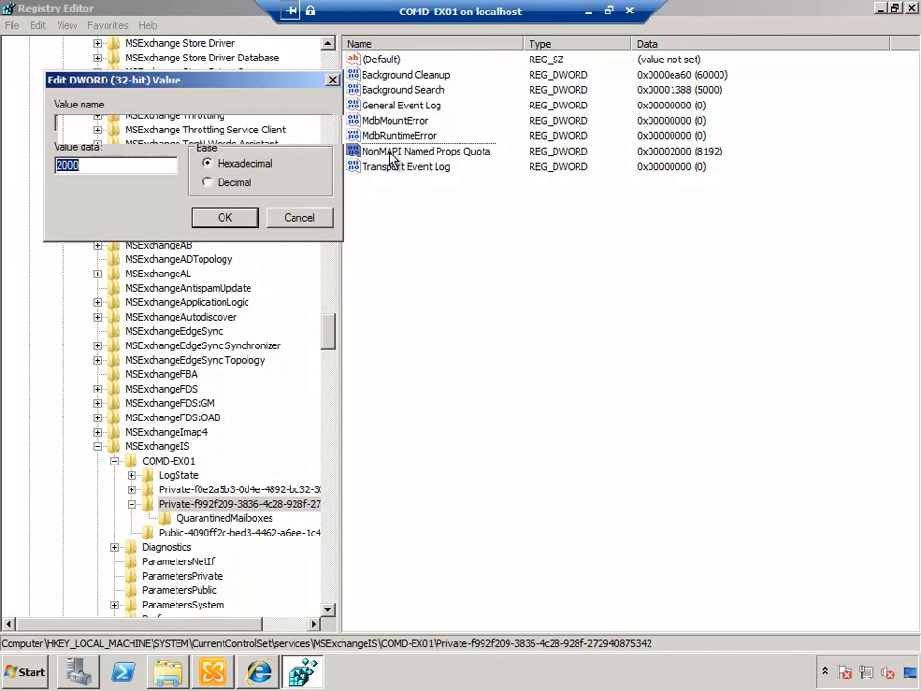
pyautogui.click(298, 217)
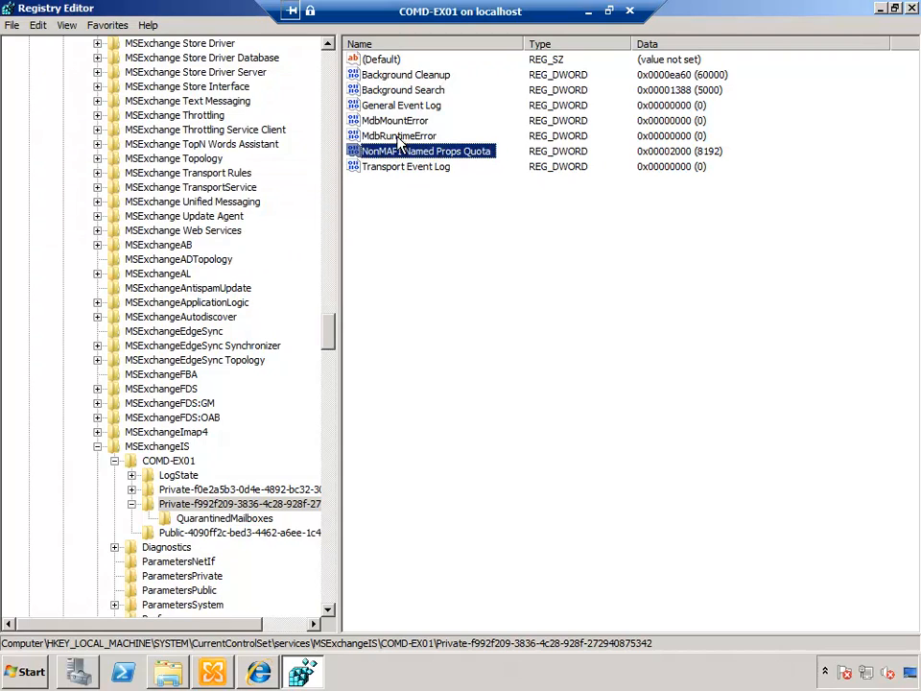
pyautogui.doubleClick(393, 135)
pyautogui.click(298, 217)
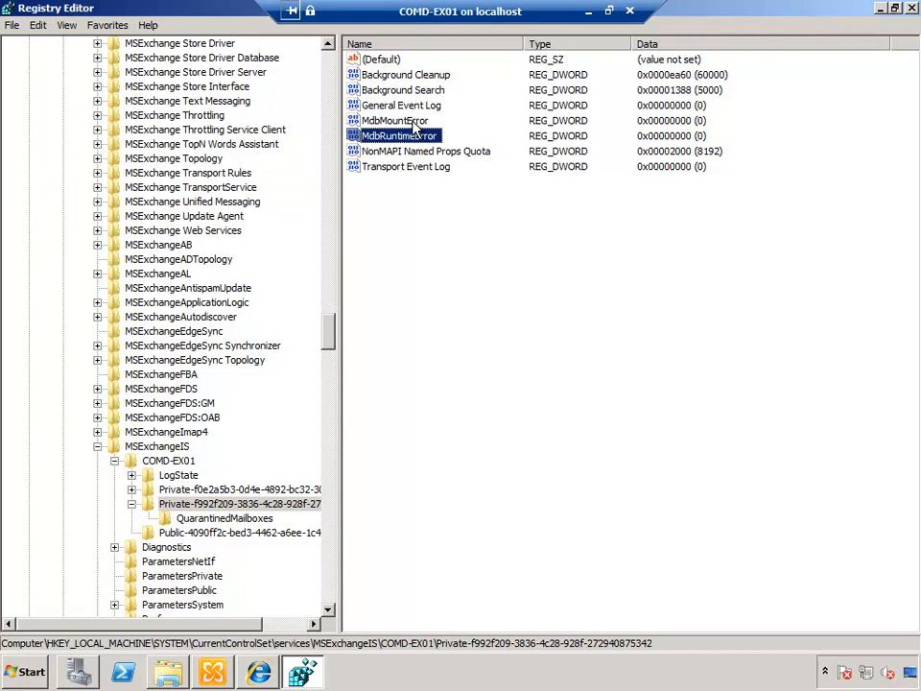
pyautogui.doubleClick(395, 120)
pyautogui.click(298, 217)
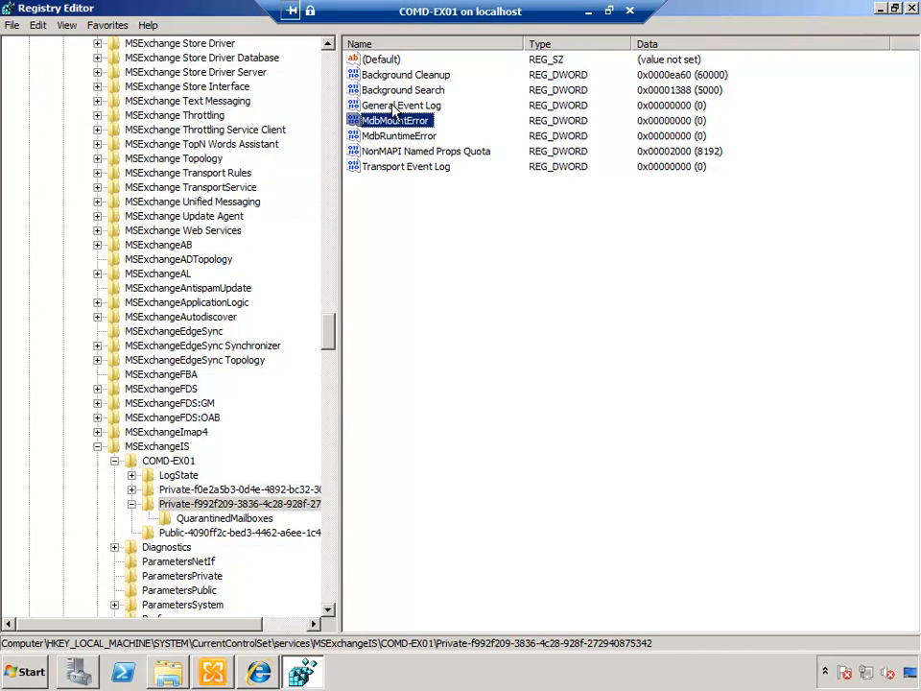
# Create a DWORD (32-bit) value named Database Size Limit in GB in the Private-f992f209 key, checking the name against the notes.
pyautogui.rightClick(381, 209)
pyautogui.moveTo(397, 213)
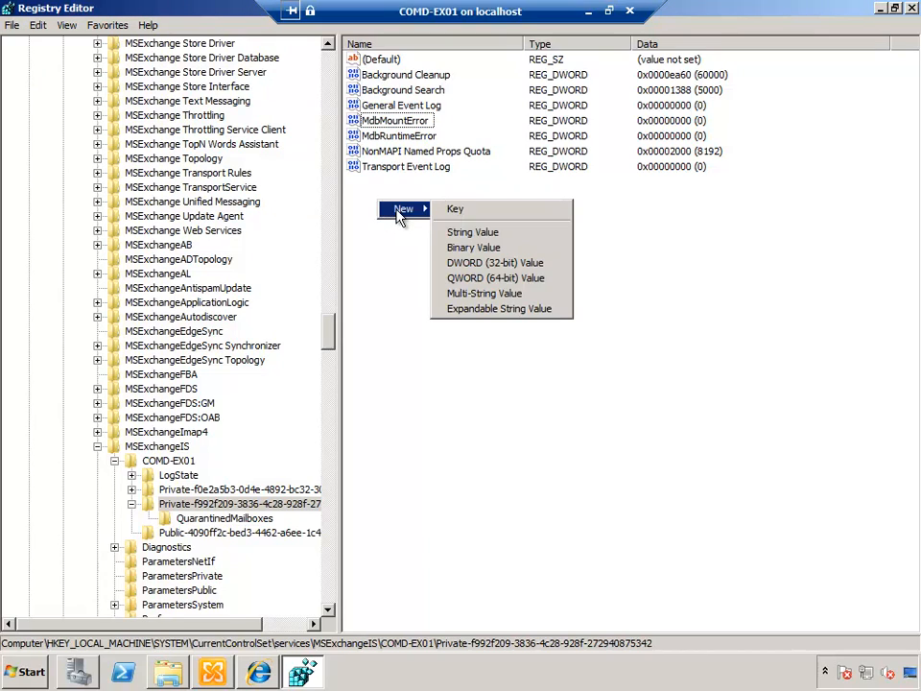
pyautogui.click(480, 262)
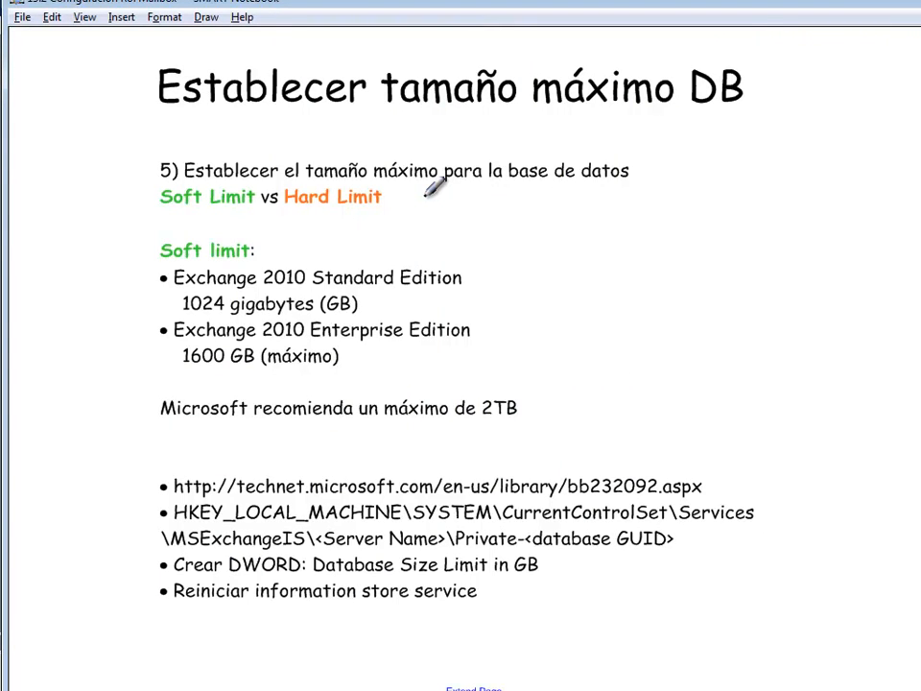
pyautogui.write('Database Size Limit in GB')
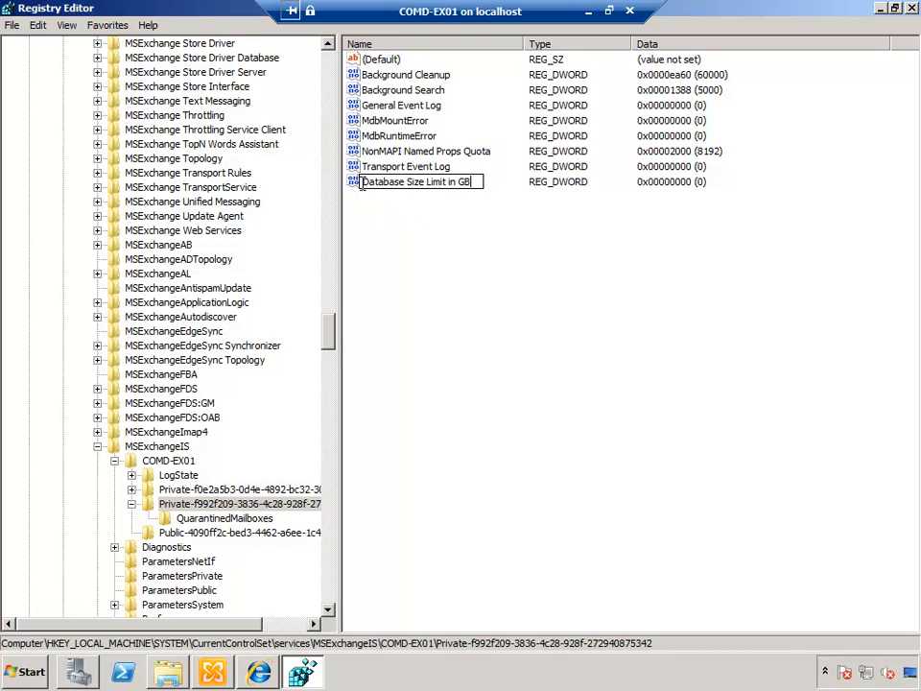
pyautogui.moveTo(362, 184); pyautogui.dragTo(480, 184)
pyautogui.hotkey('alt', 'Tab')
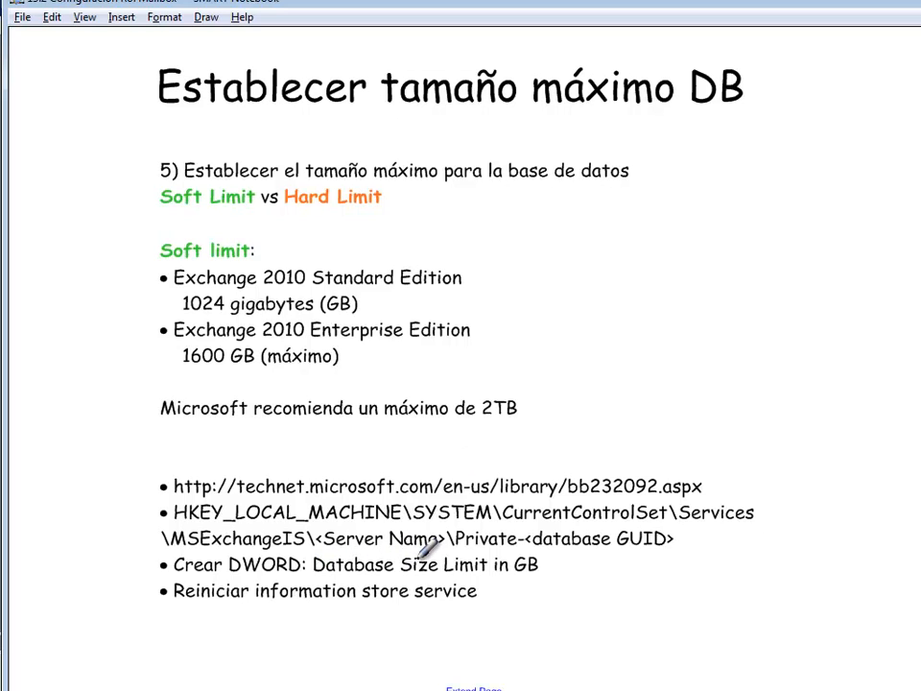
pyautogui.hotkey('alt', 'Tab')
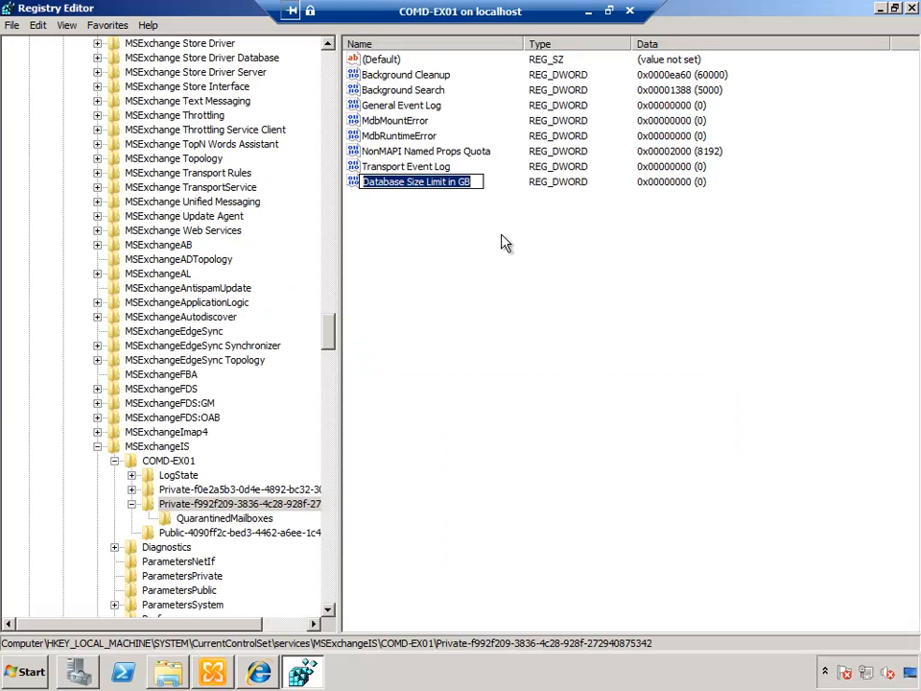
pyautogui.click(354, 185)
pyautogui.hotkey('alt', 'Tab')
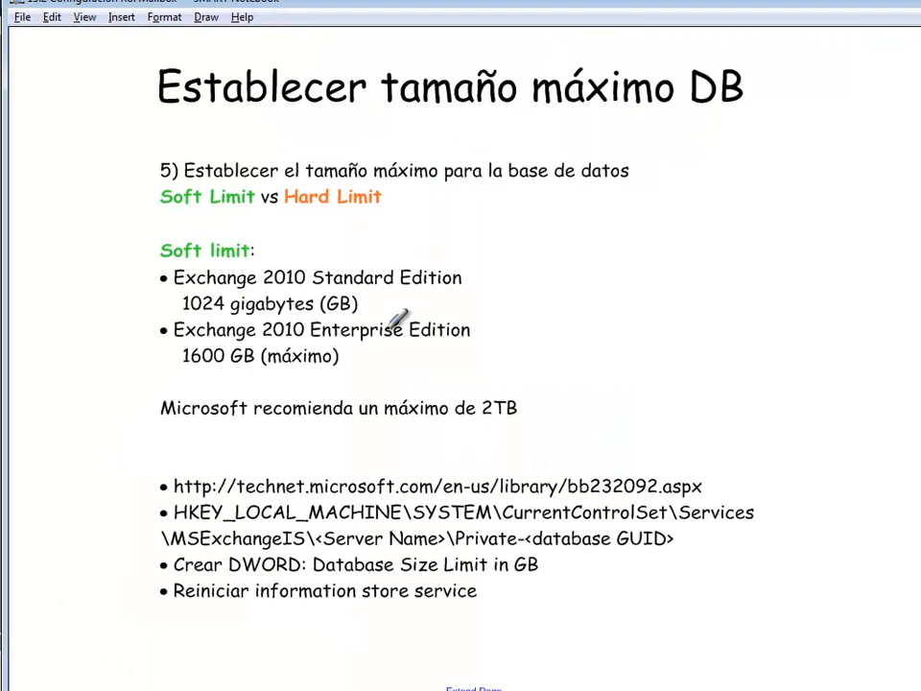
pyautogui.hotkey('alt', 'Tab')
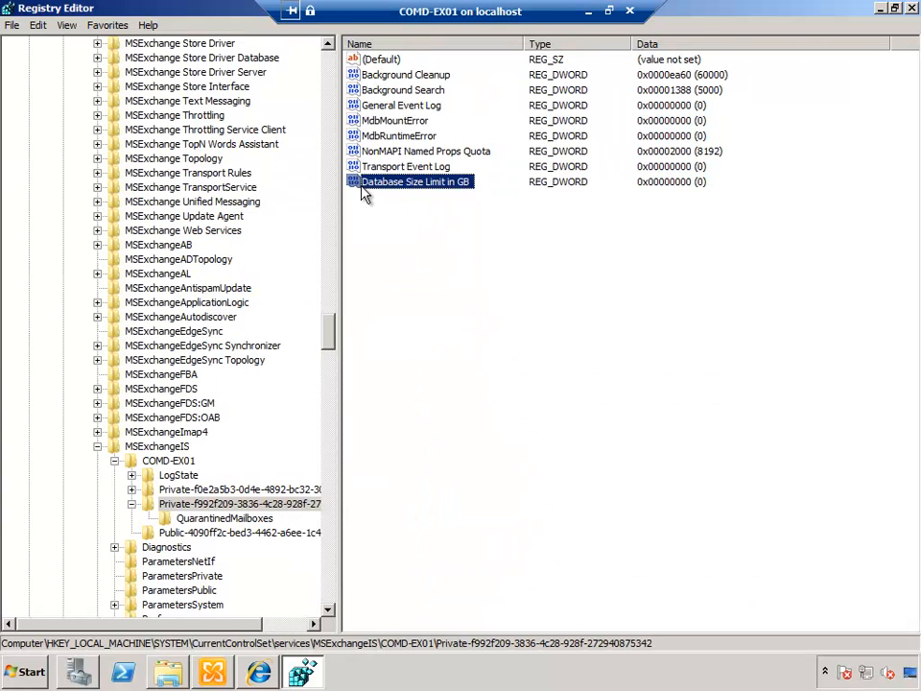
# Set the Database Size Limit in GB value data to 80 with the Hexadecimal base.
pyautogui.doubleClick(361, 184)
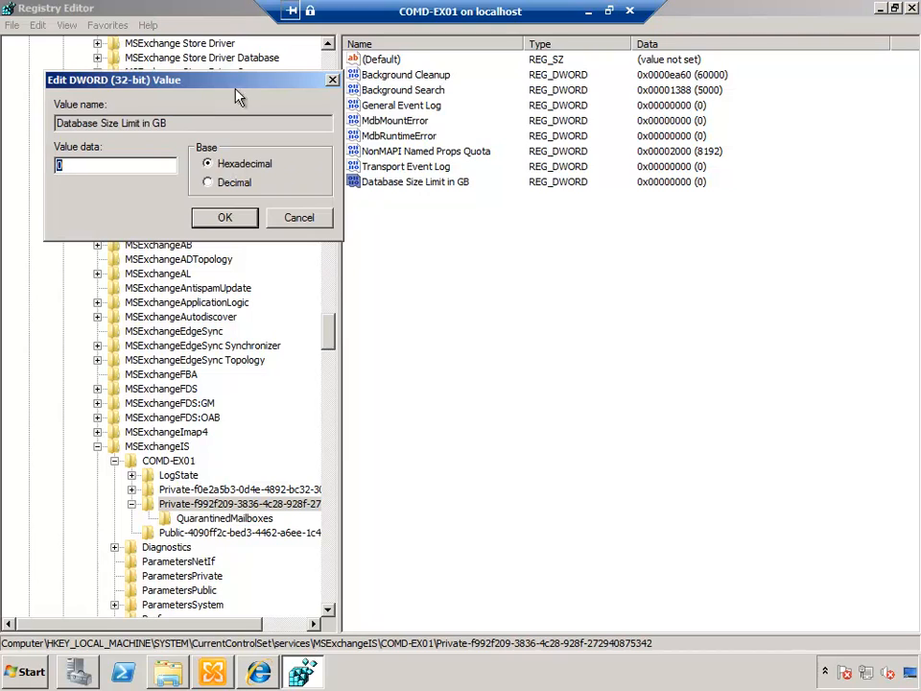
pyautogui.moveTo(238, 97); pyautogui.dragTo(568, 330)
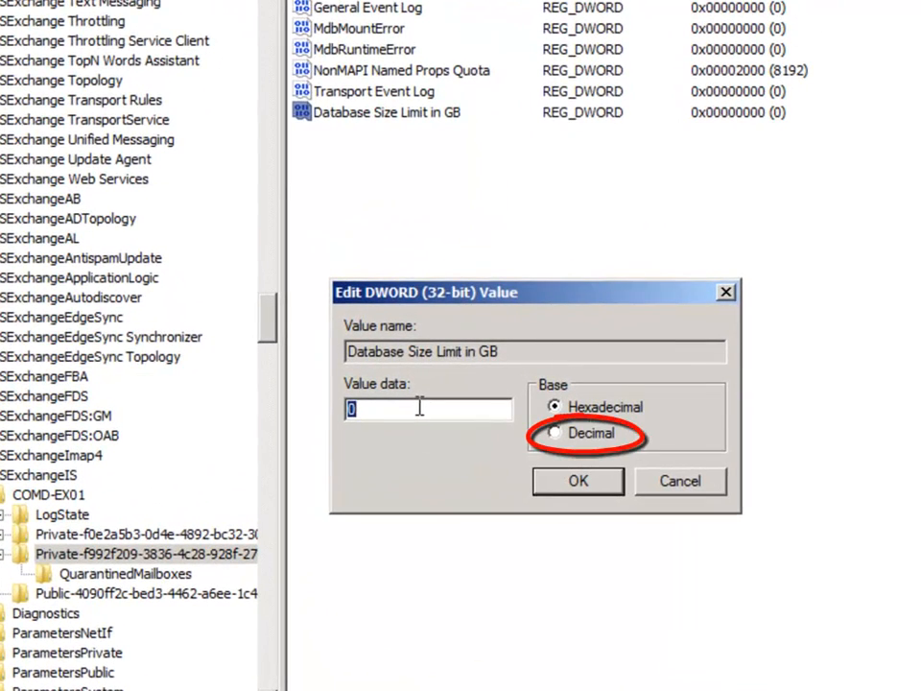
pyautogui.write('80')
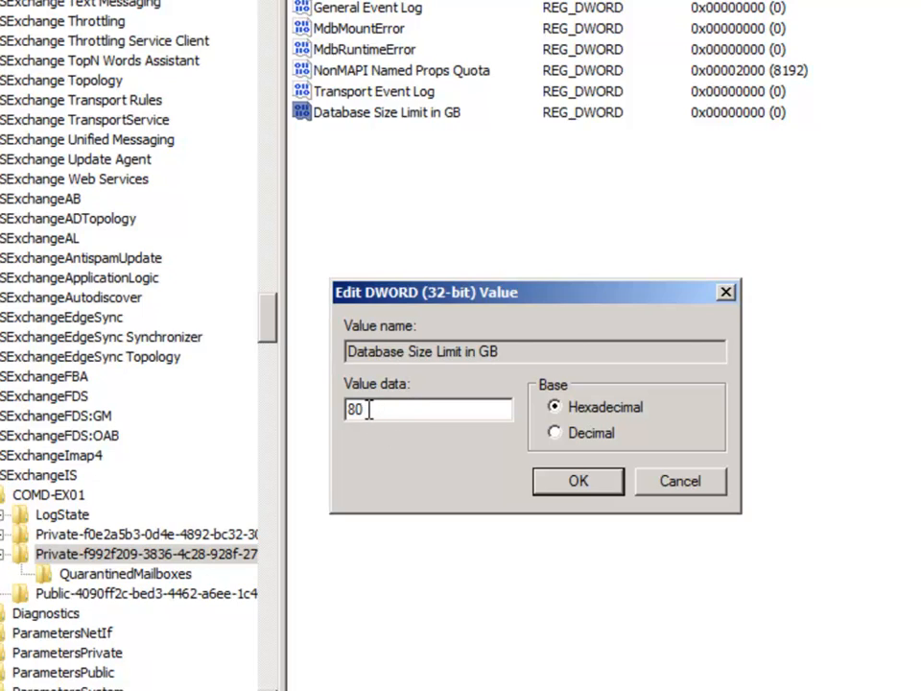
pyautogui.moveTo(374, 410); pyautogui.dragTo(352, 412)
pyautogui.click(576, 483)
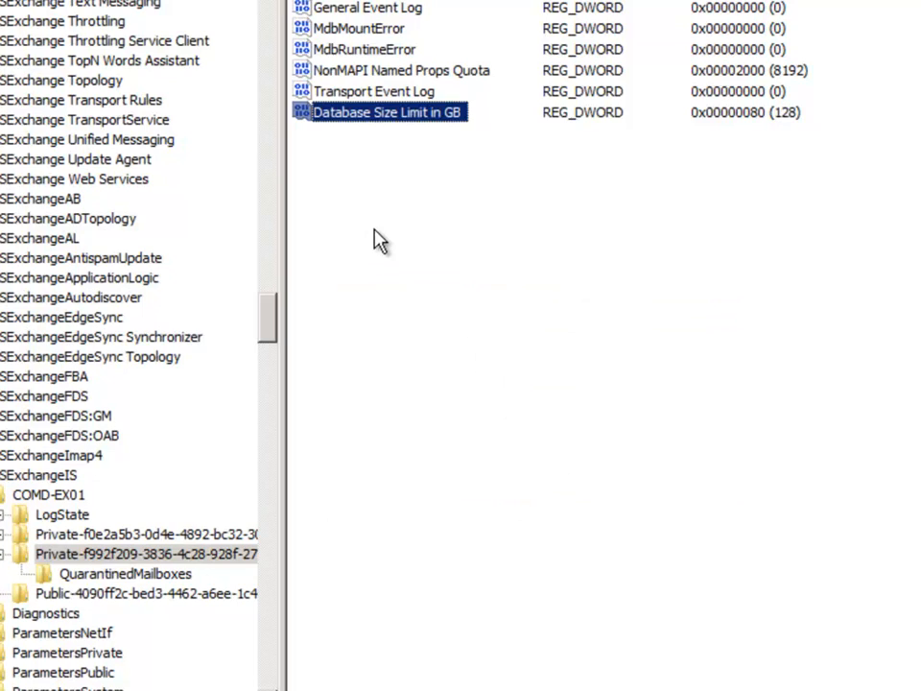
# Copy the name of the Database Size Limit in GB value and leave it unrenamed.
pyautogui.click(382, 122)
pyautogui.rightClick(387, 121)
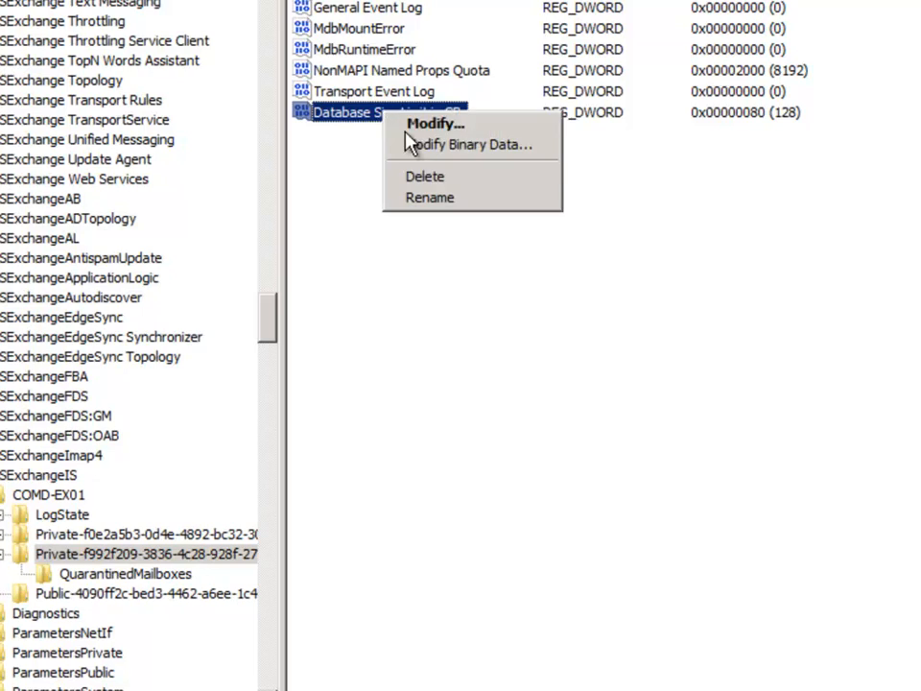
pyautogui.click(443, 196)
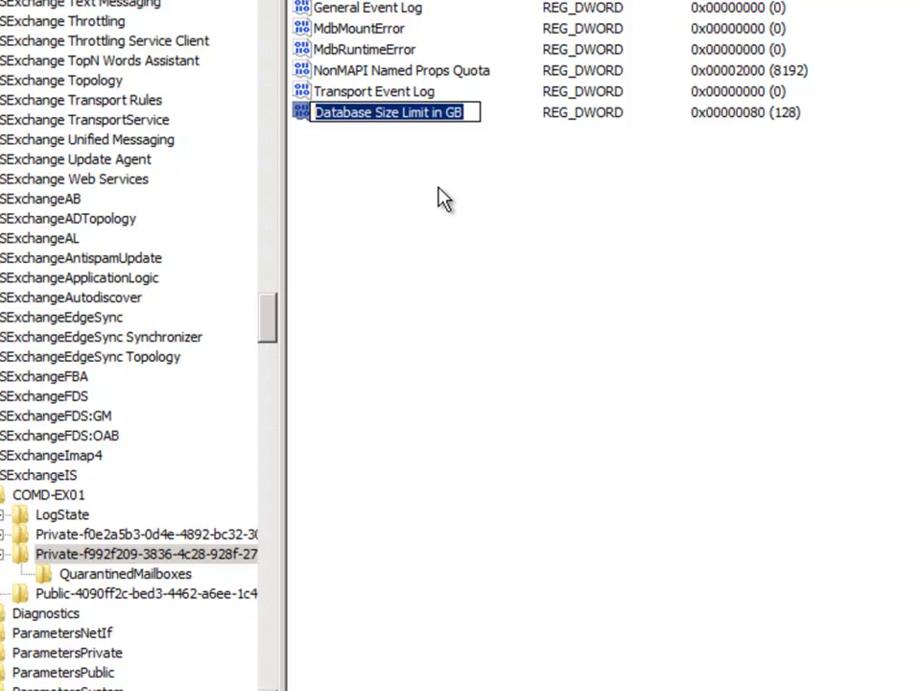
pyautogui.press('Return')
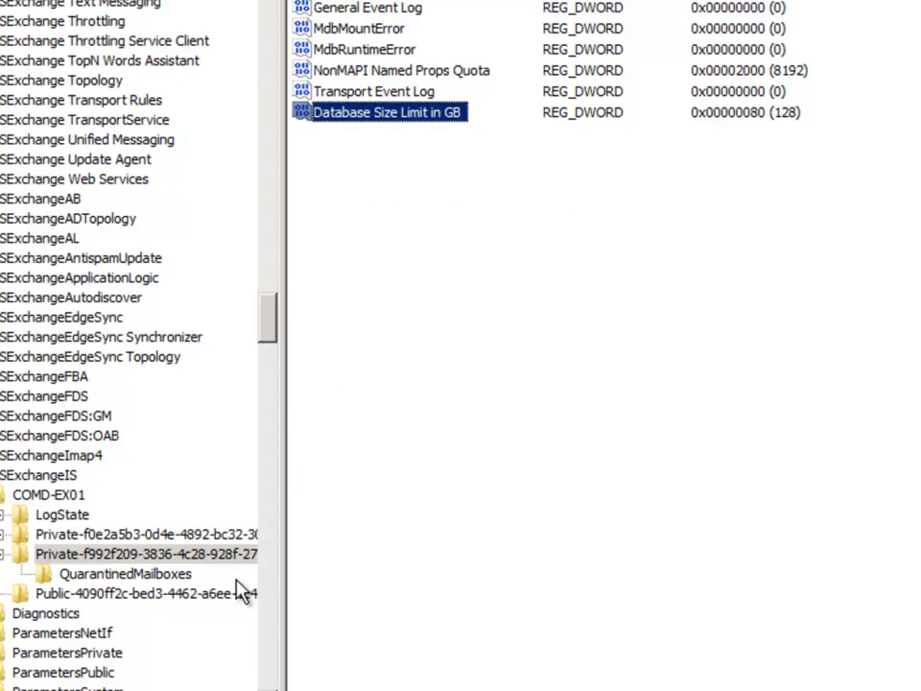
# Create a DWORD (32-bit) value named Database Size Limit in GB in the Private-f0e2a5b3 key.
pyautogui.click(96, 534)
pyautogui.rightClick(435, 170)
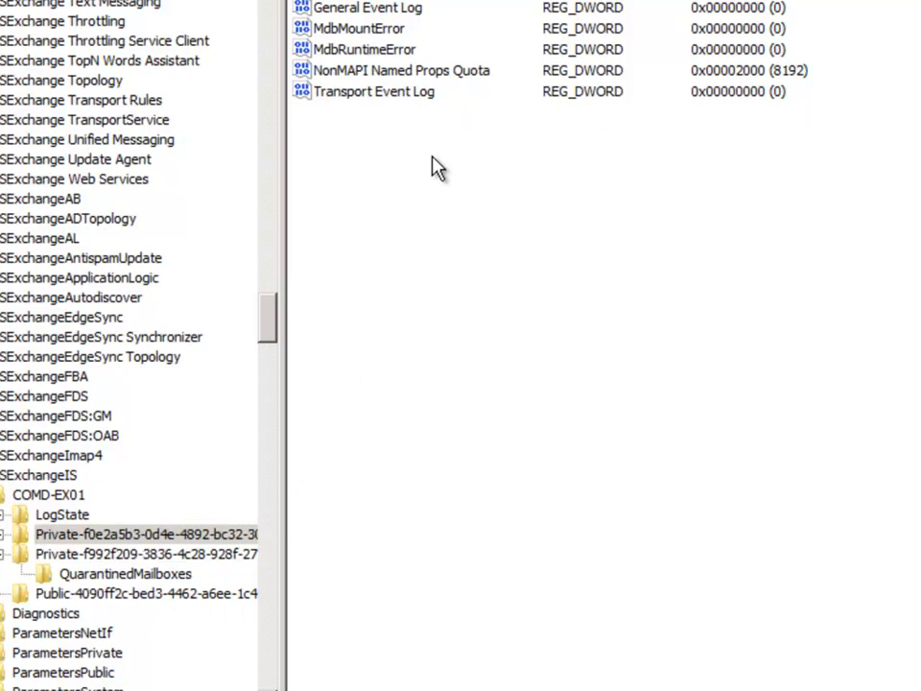
pyautogui.moveTo(441, 173)
pyautogui.click(587, 243)
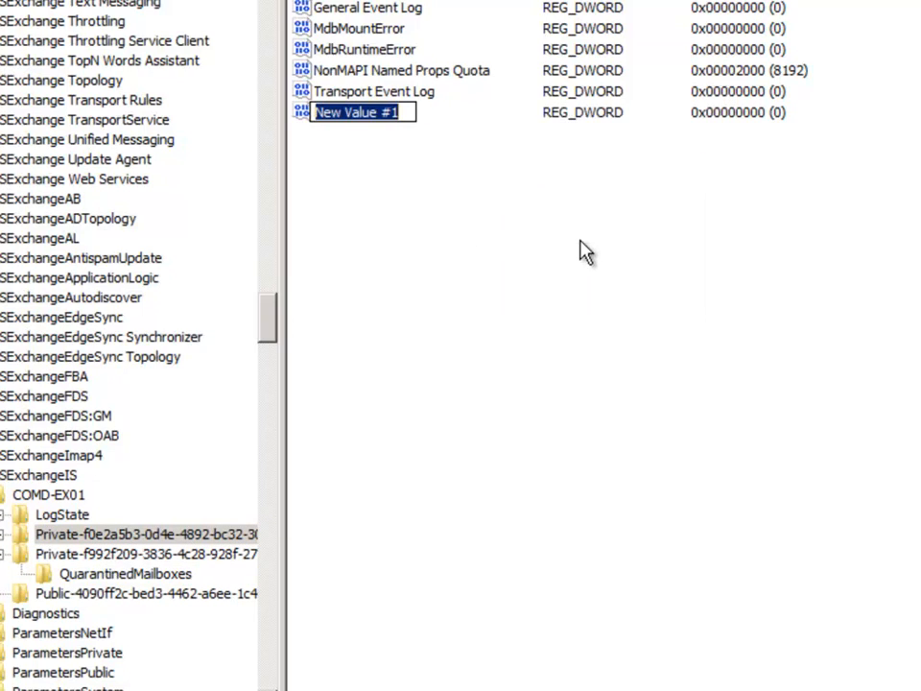
pyautogui.write('Database Size Limit in GB')
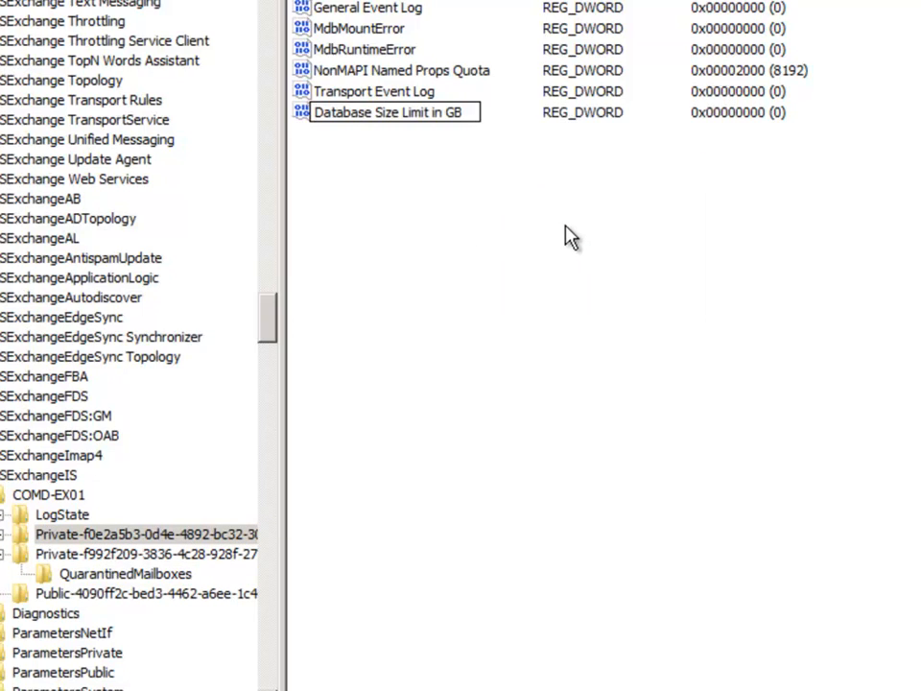
pyautogui.press('Return')
# Set the Private-f0e2a5b3 key's Database Size Limit in GB data to 180 with the Hexadecimal base.
pyautogui.press('Return')
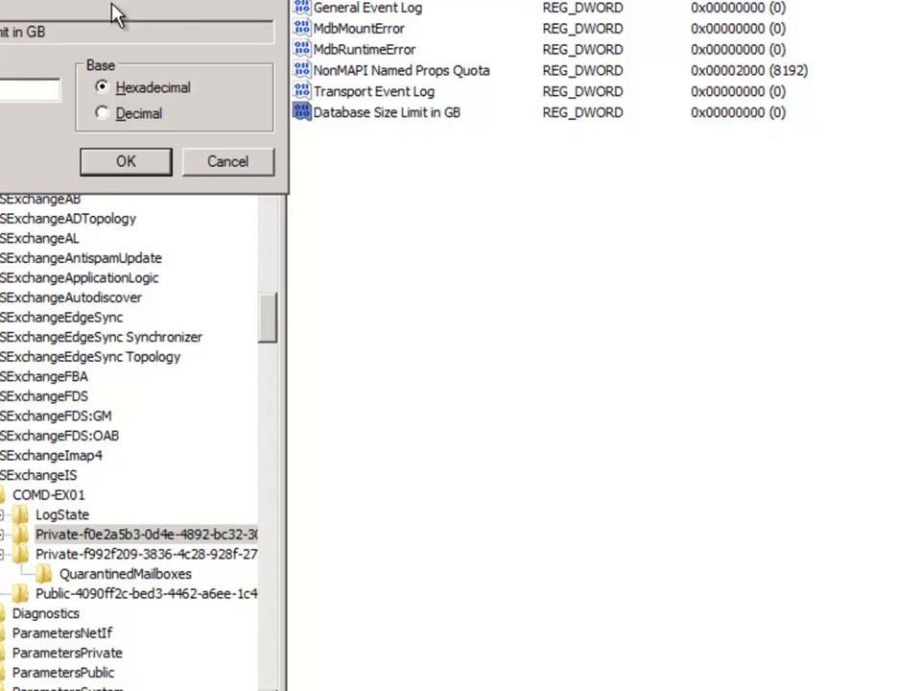
pyautogui.moveTo(112, 10); pyautogui.dragTo(572, 208)
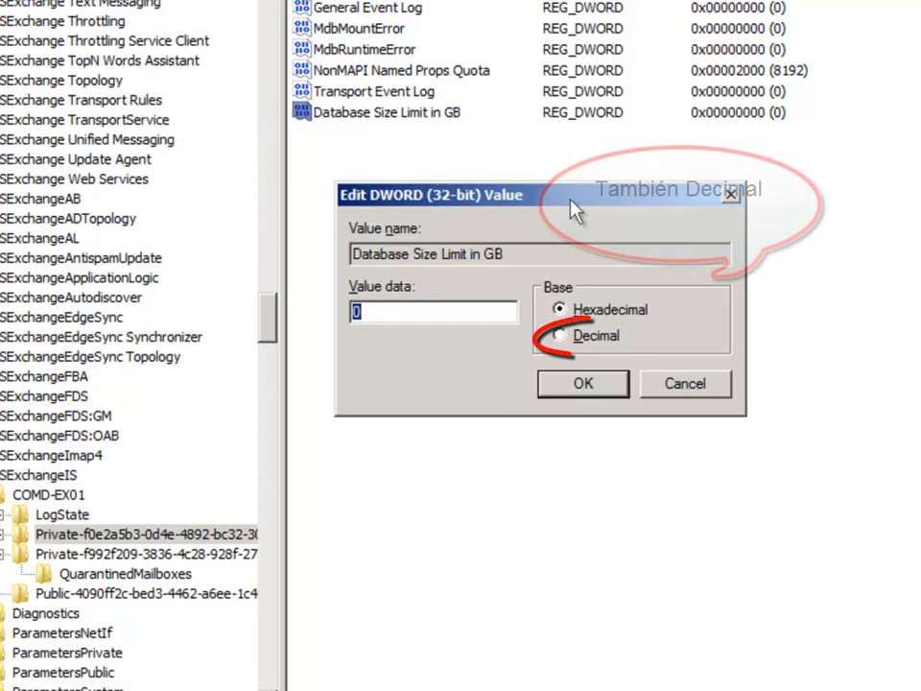
pyautogui.write('801')
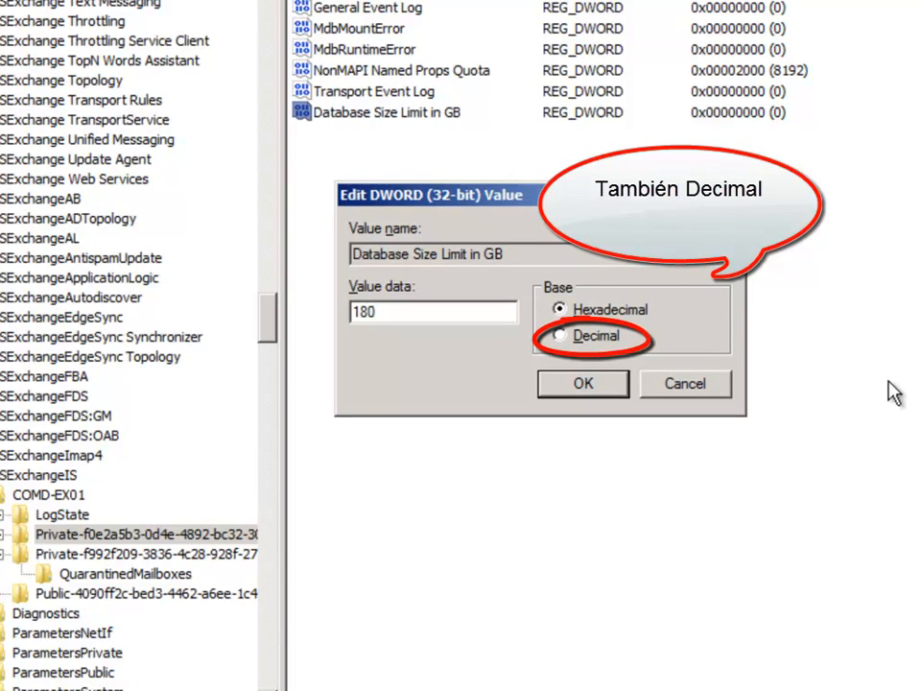
pyautogui.click(596, 388)
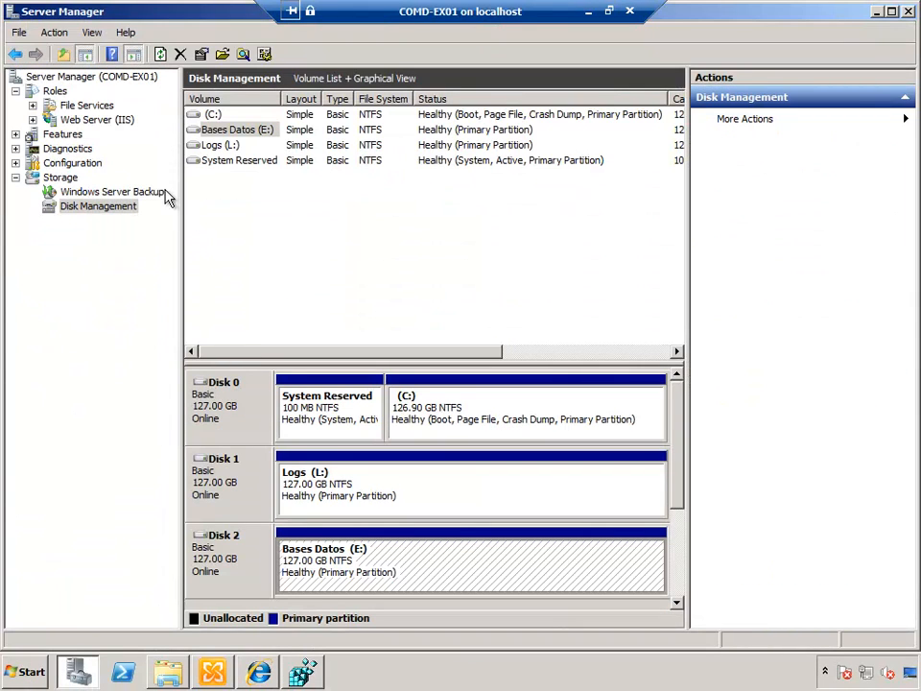
# Switch to Server Manager, collapse Storage and show Services under Configuration in the Standard view with a wider Name column.
pyautogui.click(15, 177)
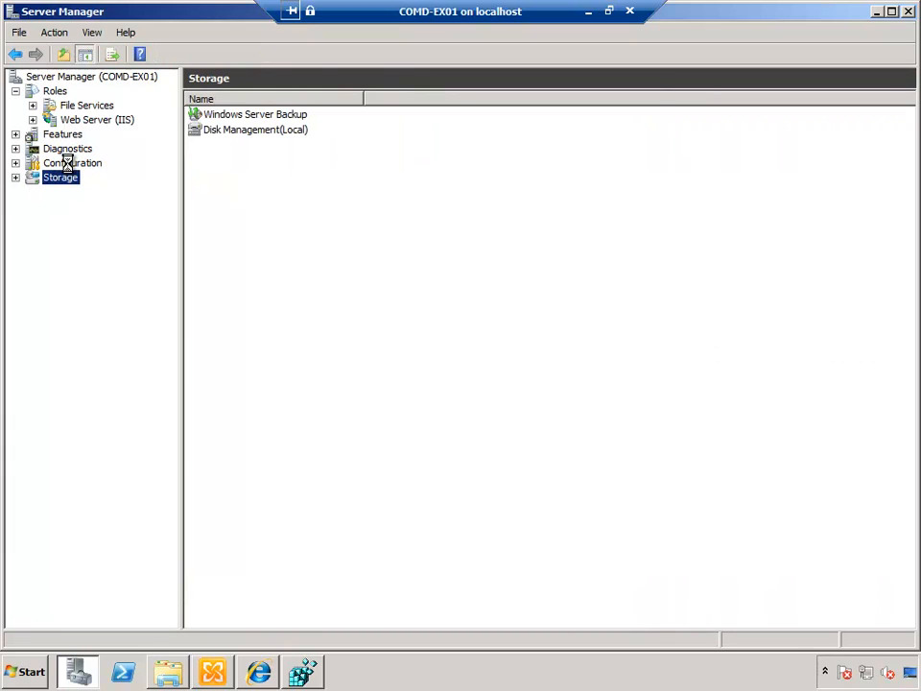
pyautogui.click(83, 207)
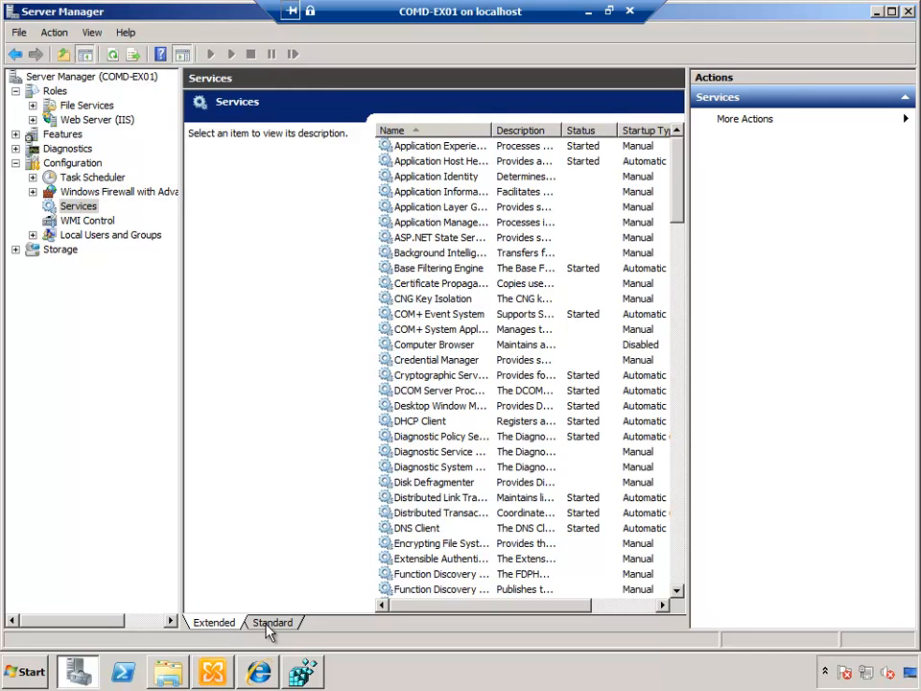
pyautogui.click(271, 623)
pyautogui.click(237, 420)
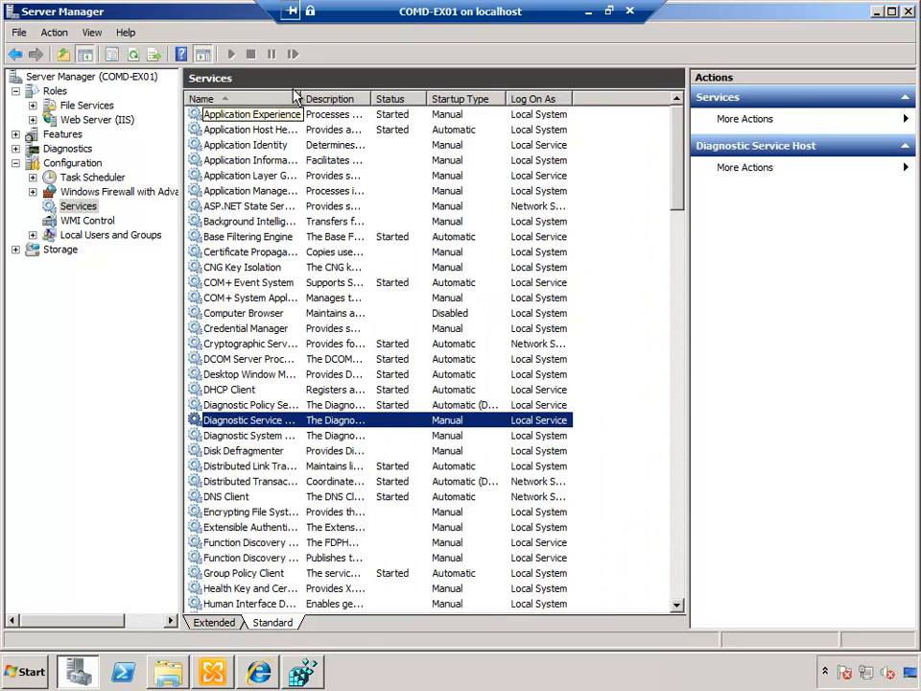
pyautogui.moveTo(304, 99); pyautogui.dragTo(428, 99)
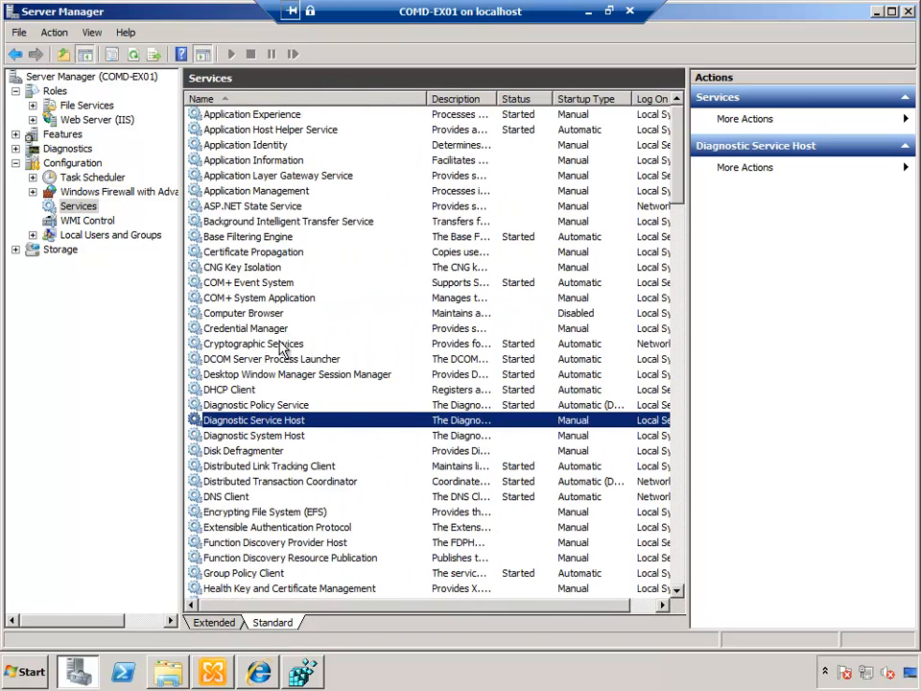
# Restart the Microsoft Exchange Information Store service and minimize Server Manager.
pyautogui.click(270, 357)
pyautogui.press('m')
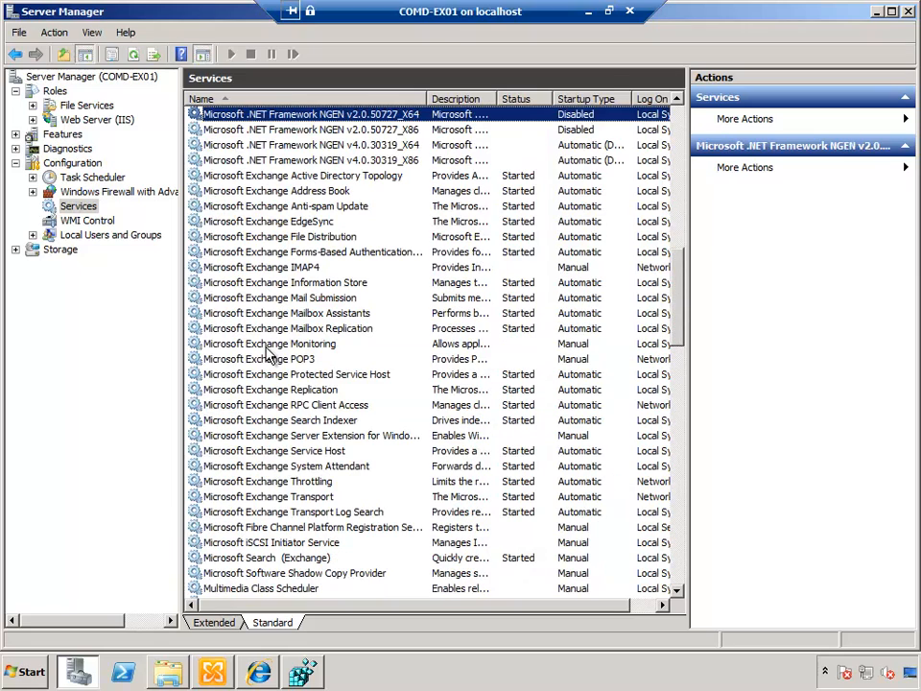
pyautogui.click(239, 284)
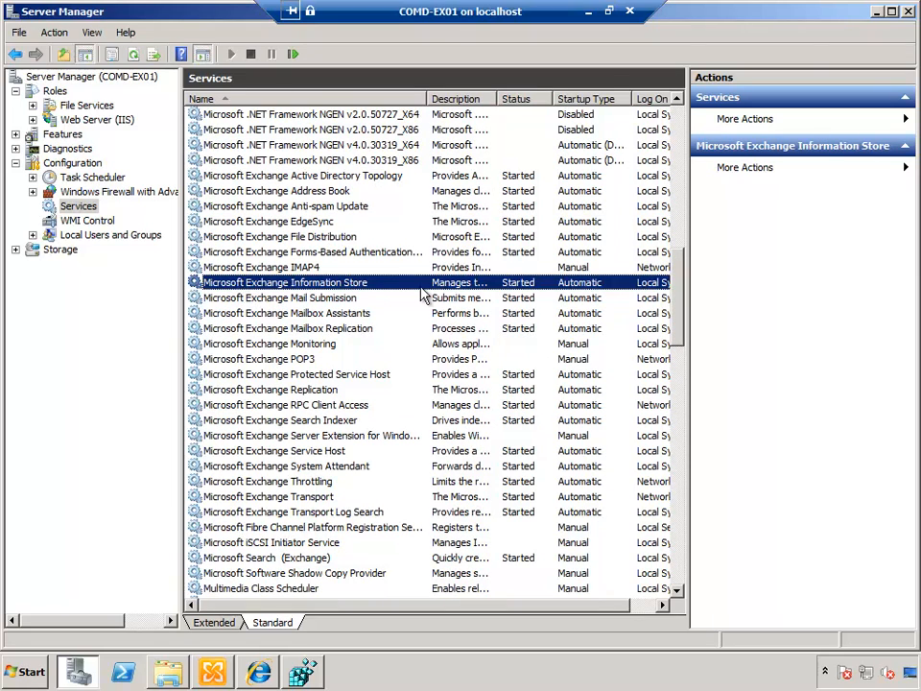
pyautogui.rightClick(293, 286)
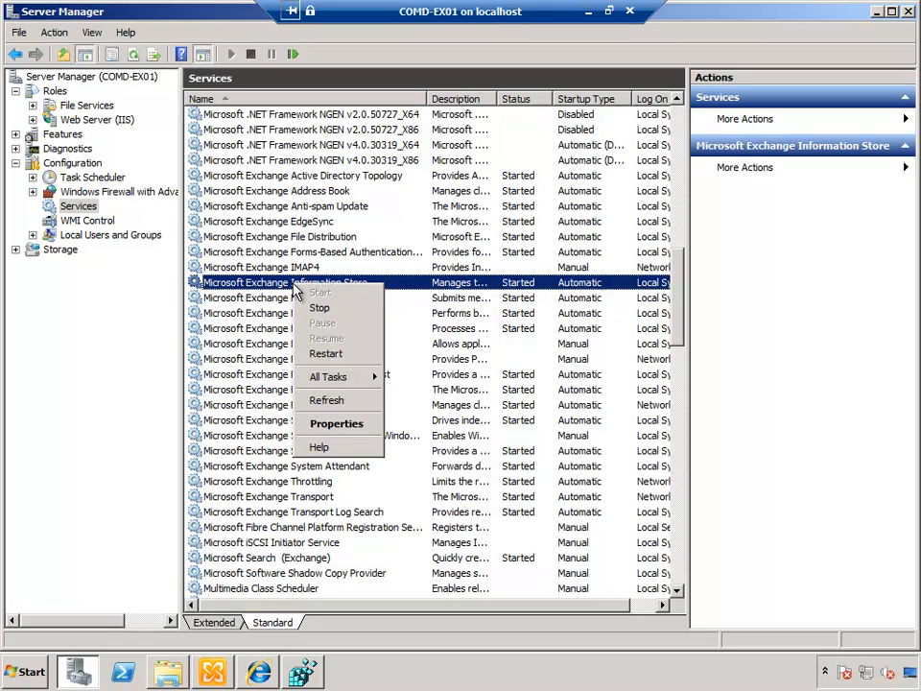
pyautogui.click(341, 357)
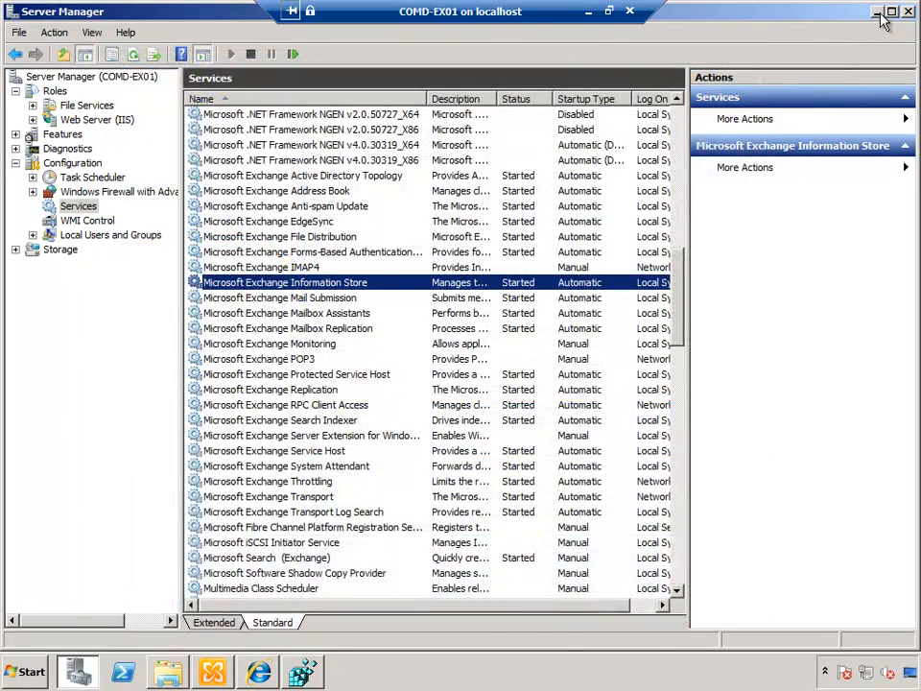
pyautogui.click(877, 12)
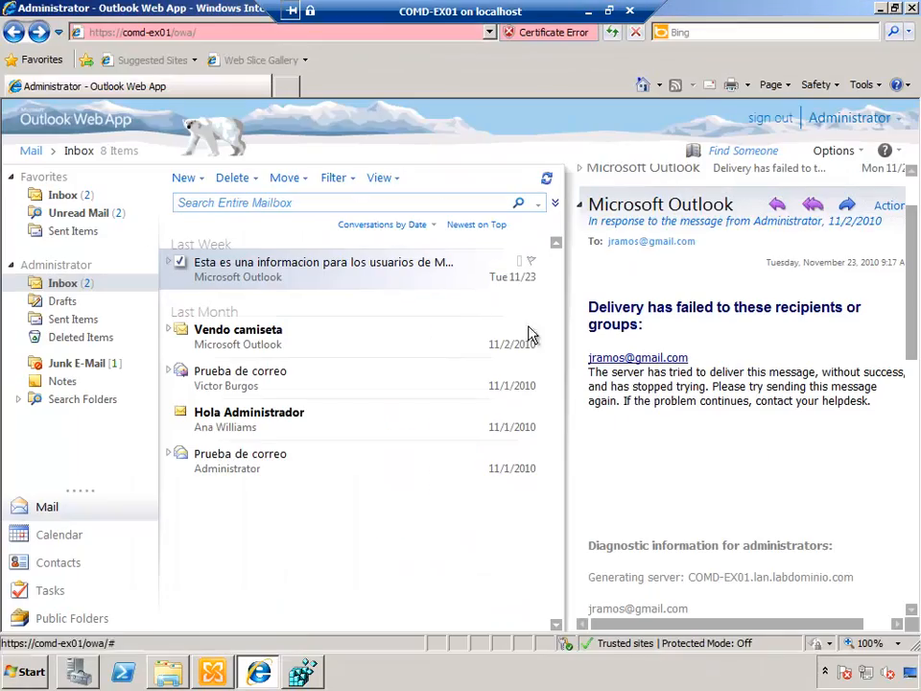
# Switch to the Exchange Management Console and show the start of the Mailbox list under Recipient Configuration.
pyautogui.click(215, 675)
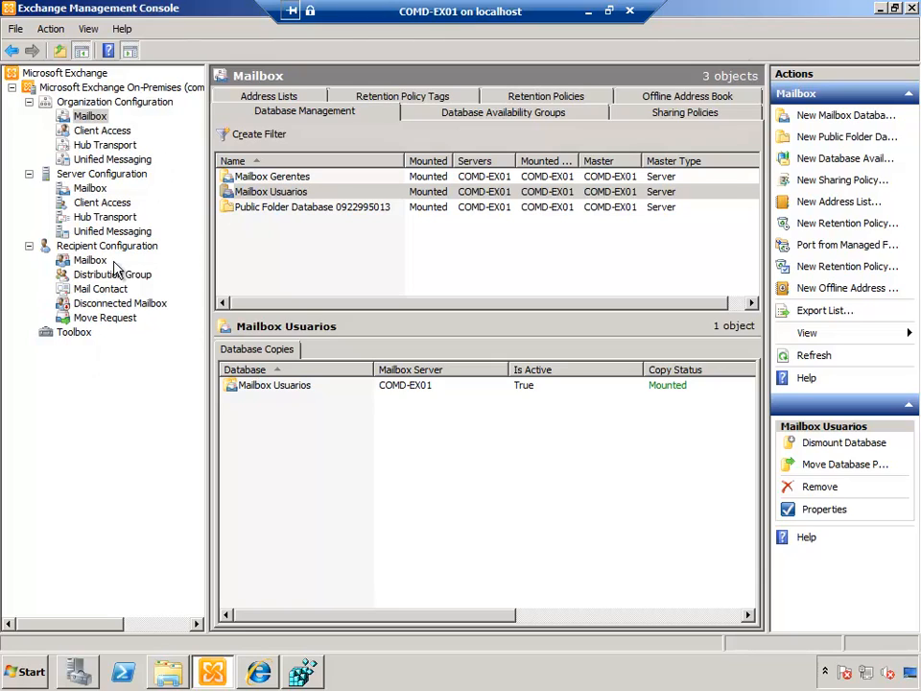
pyautogui.click(75, 247)
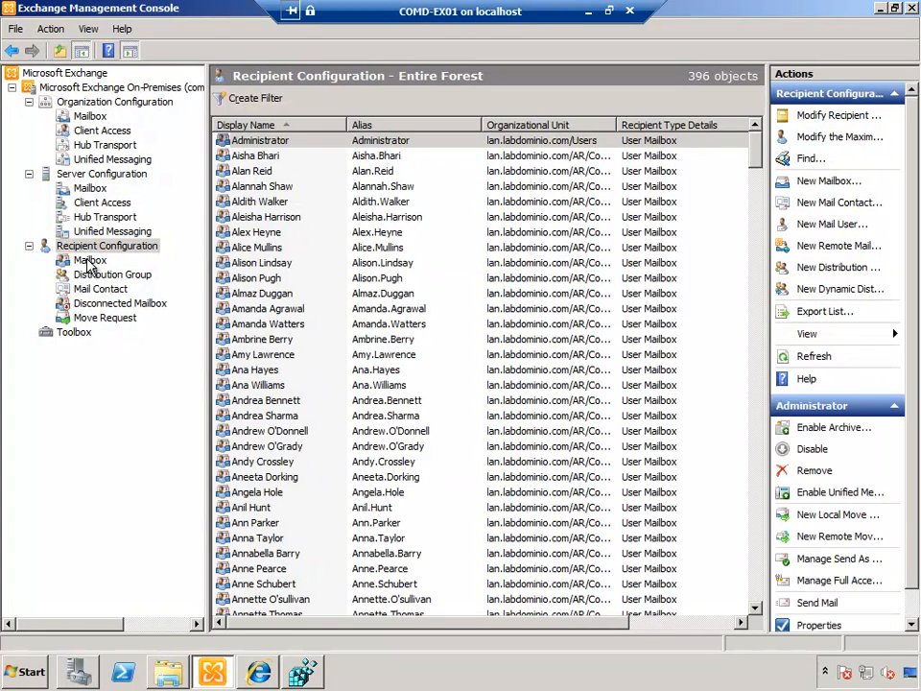
pyautogui.click(89, 261)
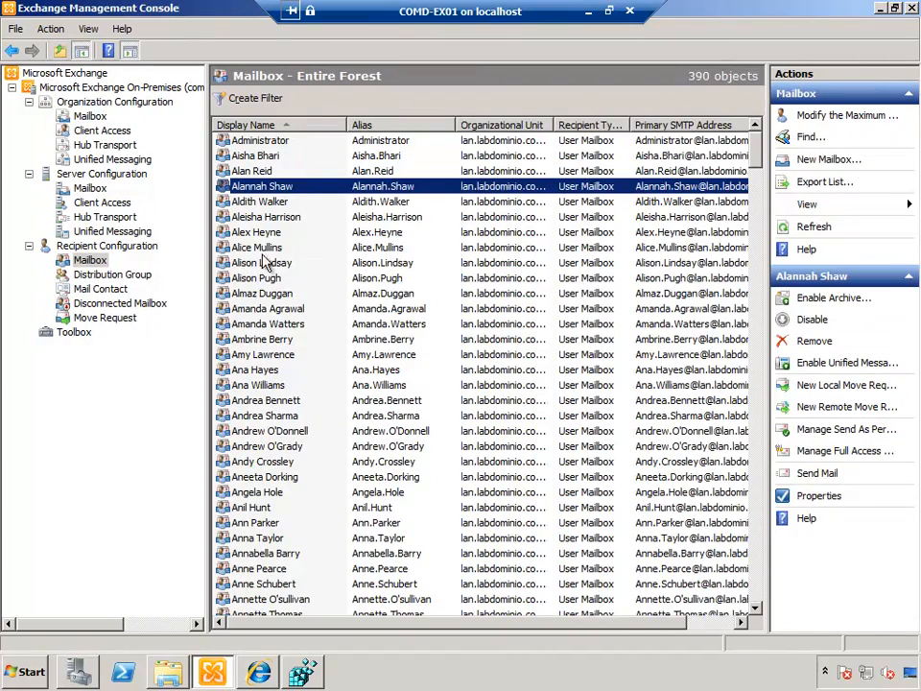
pyautogui.click(275, 338)
pyautogui.scroll(-11, 275, 338)
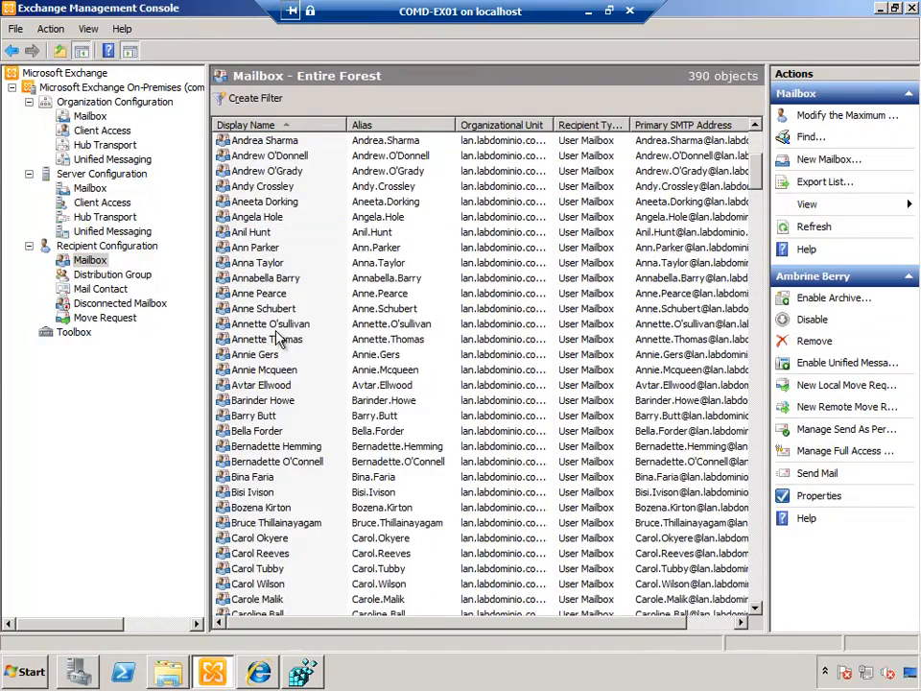
pyautogui.moveTo(758, 190); pyautogui.dragTo(768, 115)
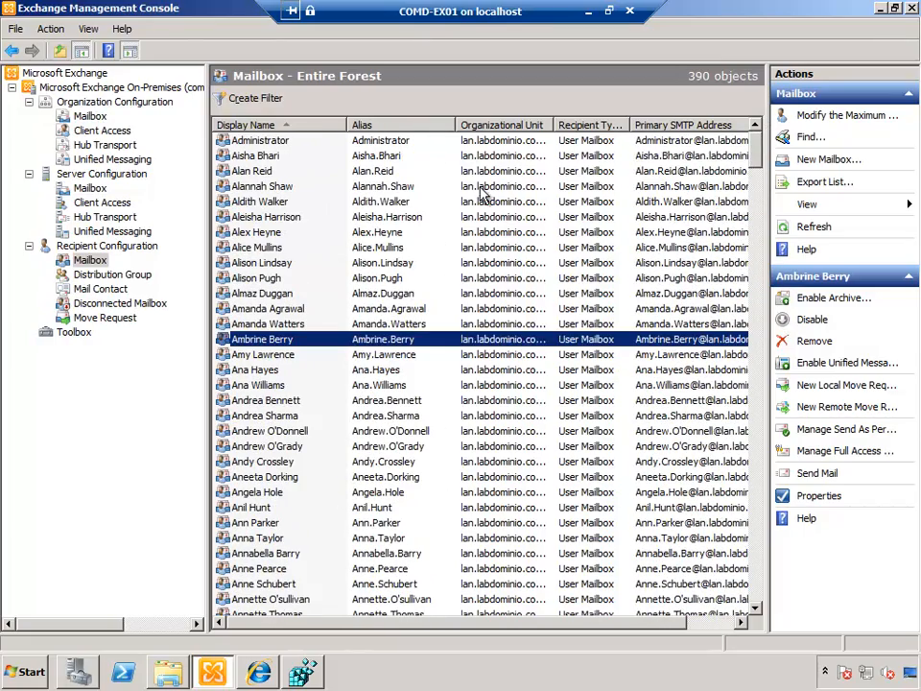
# Select six non-adjacent user mailboxes near the start of the Recipient Configuration mailbox list.
pyautogui.click(265, 201)
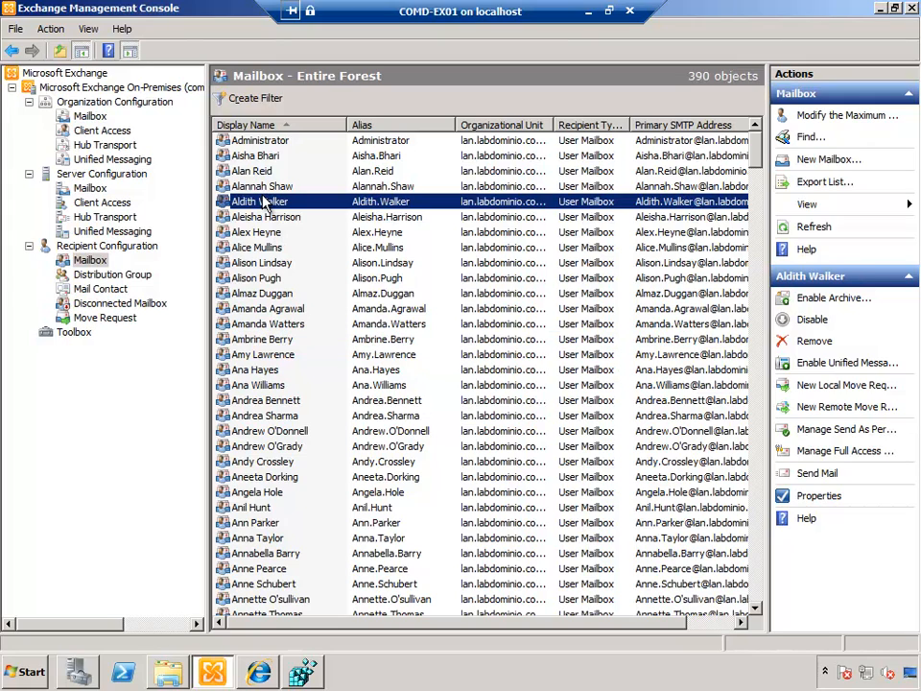
pyautogui.keyDown('ctrl'); pyautogui.click(265, 416); pyautogui.keyUp('ctrl')
pyautogui.scroll(-1, 273, 404)
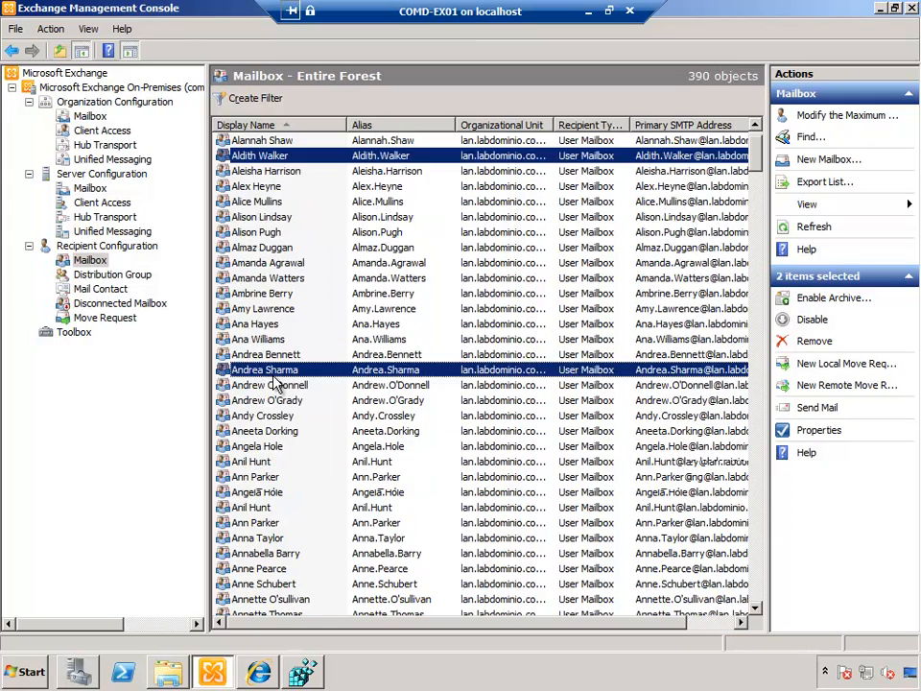
pyautogui.keyDown('ctrl'); pyautogui.click(274, 446); pyautogui.keyUp('ctrl')
pyautogui.keyDown('ctrl'); pyautogui.click(278, 247); pyautogui.keyUp('ctrl')
pyautogui.keyDown('ctrl'); pyautogui.click(279, 186); pyautogui.keyUp('ctrl')
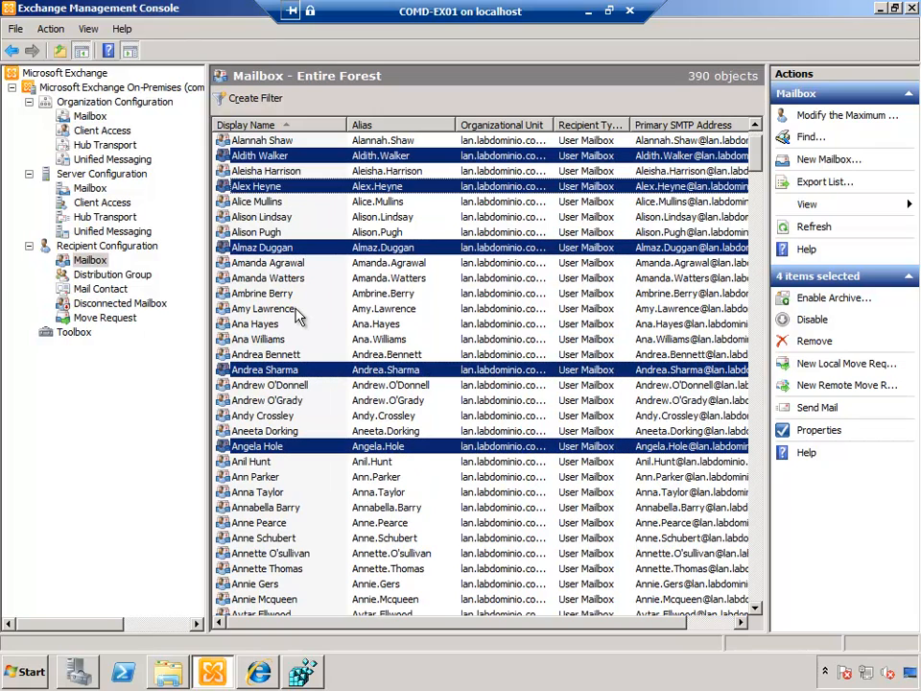
pyautogui.keyDown('ctrl'); pyautogui.click(309, 317); pyautogui.keyUp('ctrl')
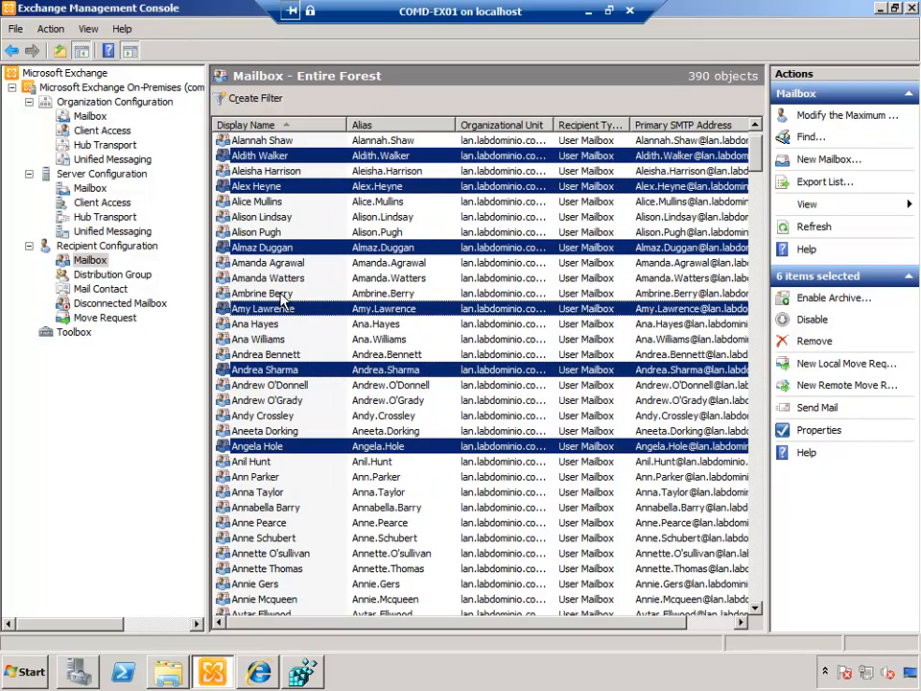
# Start a New Local Move Request for the six selected mailboxes with Mailbox Gerentes as the target database.
pyautogui.rightClick(323, 257)
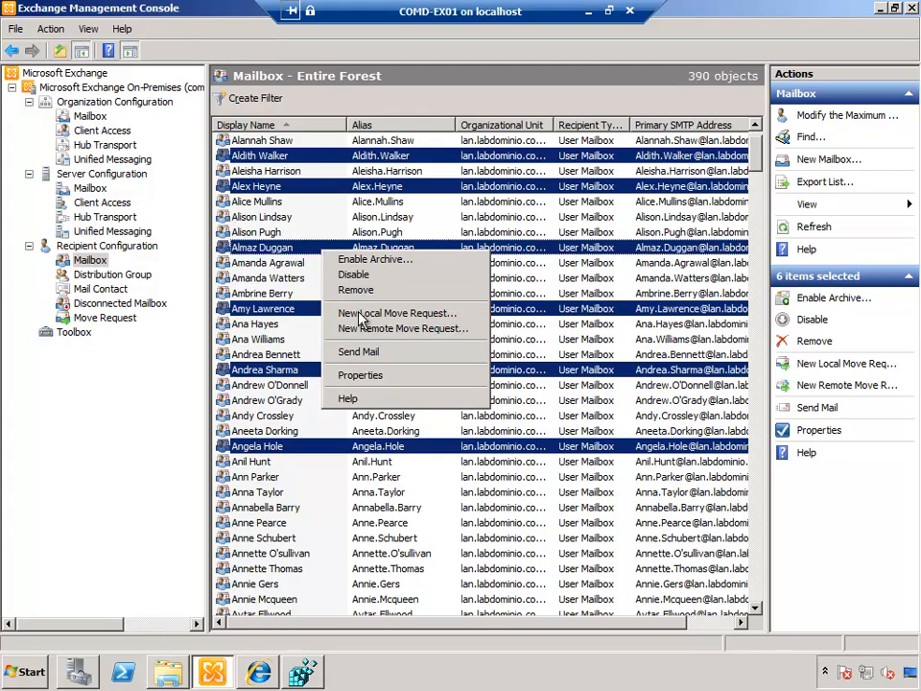
pyautogui.click(437, 319)
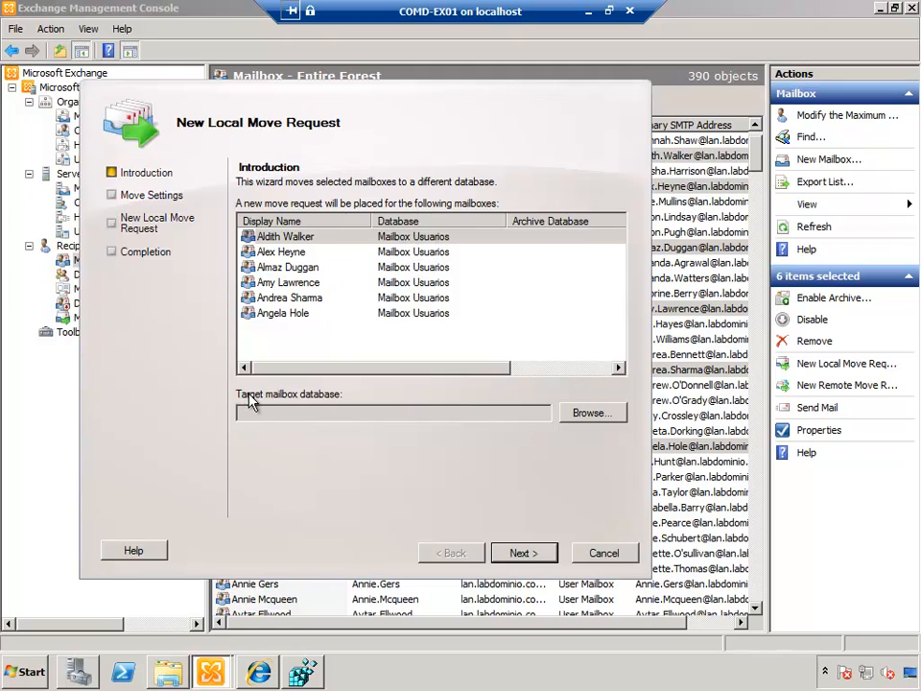
pyautogui.click(592, 413)
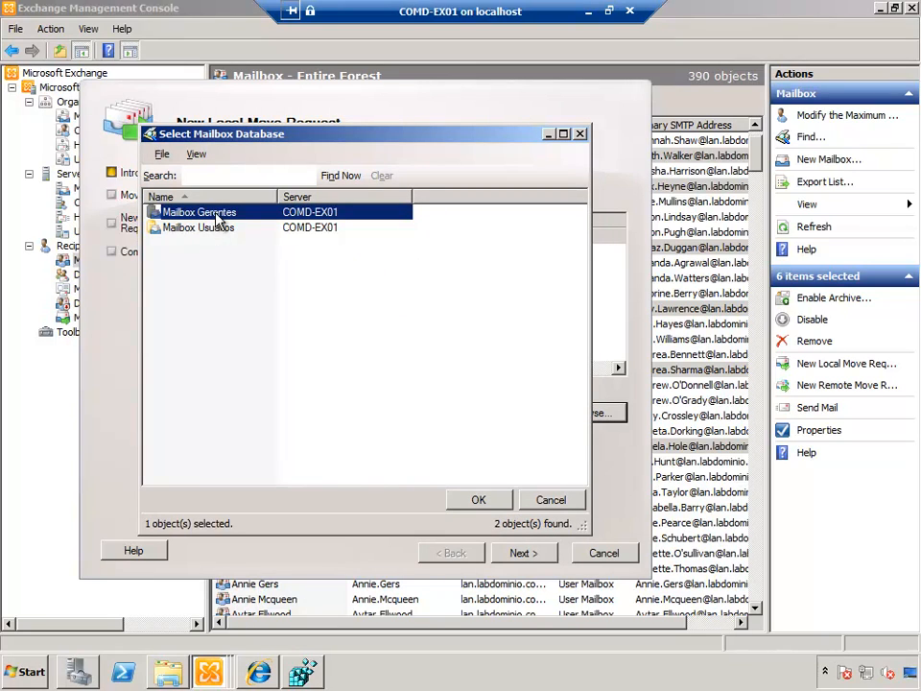
pyautogui.click(478, 499)
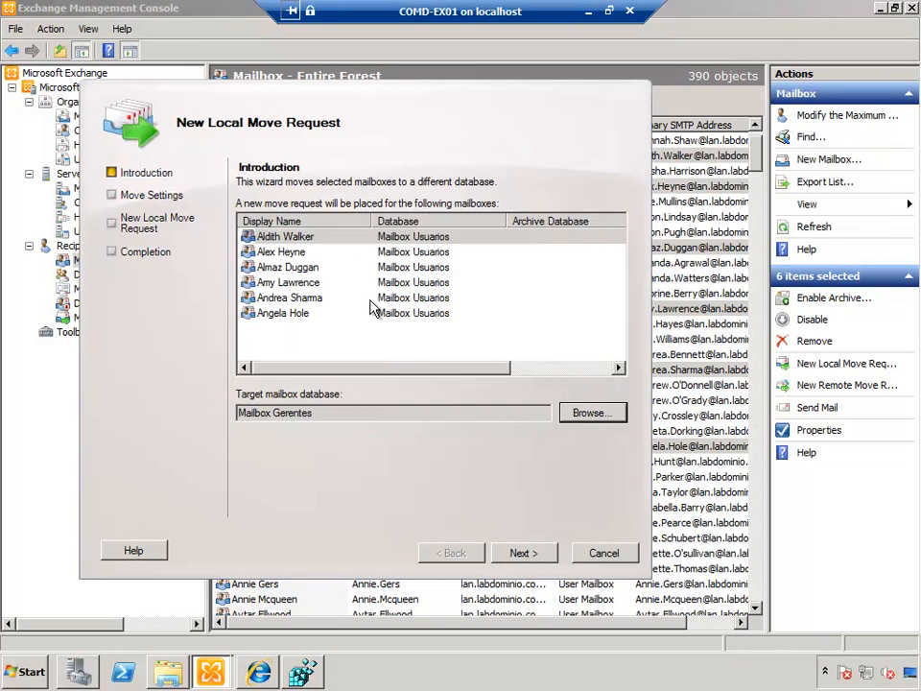
# Keep Skip the mailbox as the corrupted-message setting and create the local move request.
pyautogui.click(527, 553)
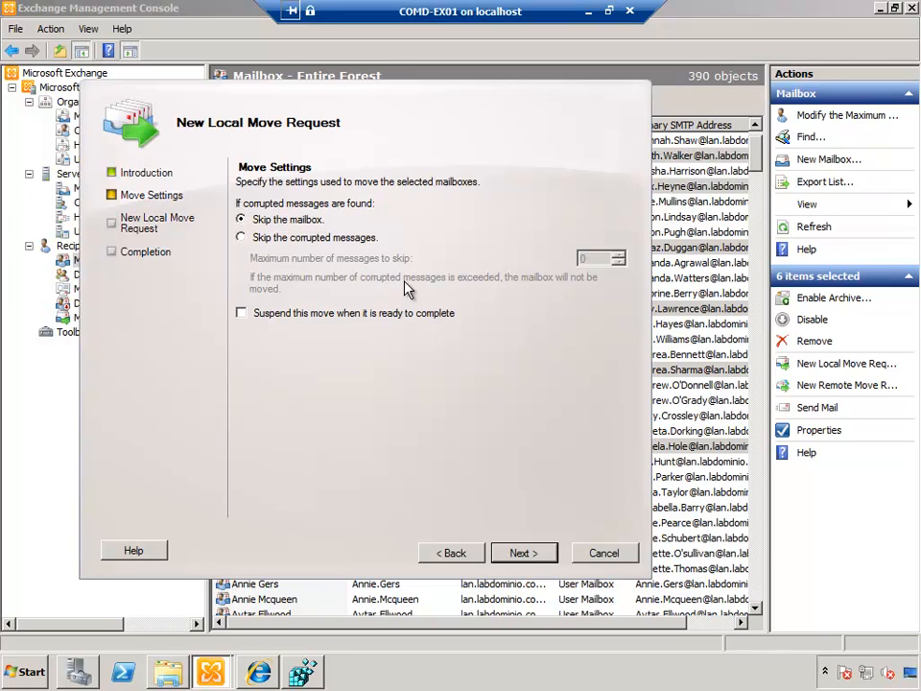
pyautogui.click(526, 555)
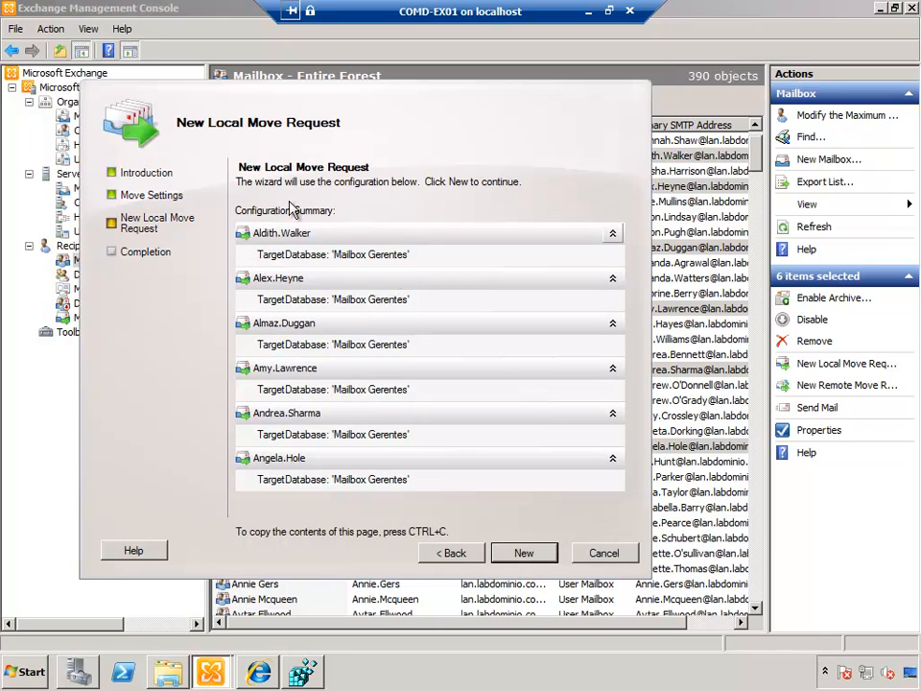
pyautogui.click(523, 554)
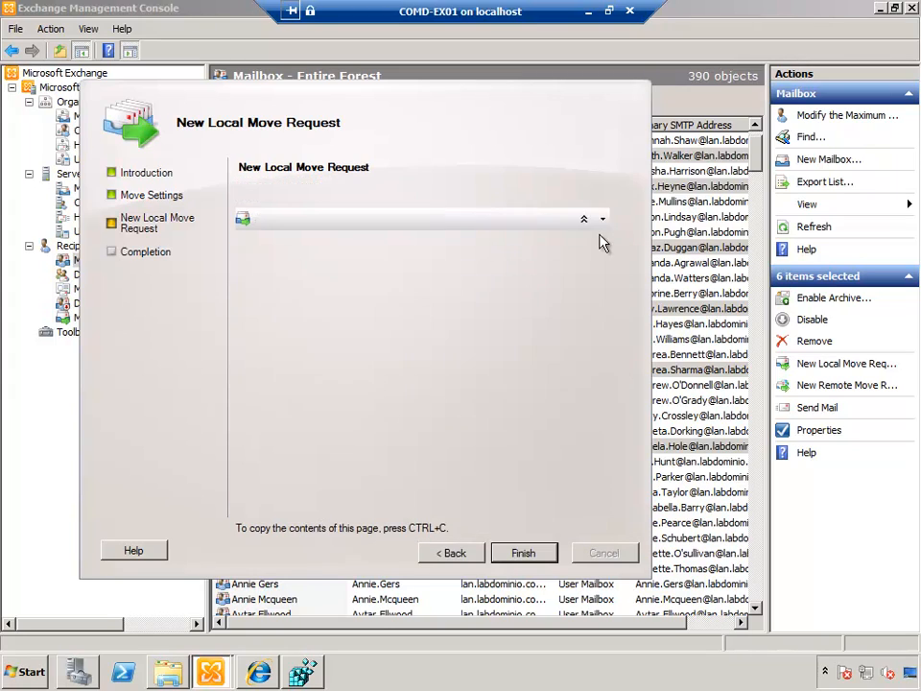
# Collapse the details of all six mailboxes in the completion summary and finish the move request wizard.
pyautogui.click(599, 235)
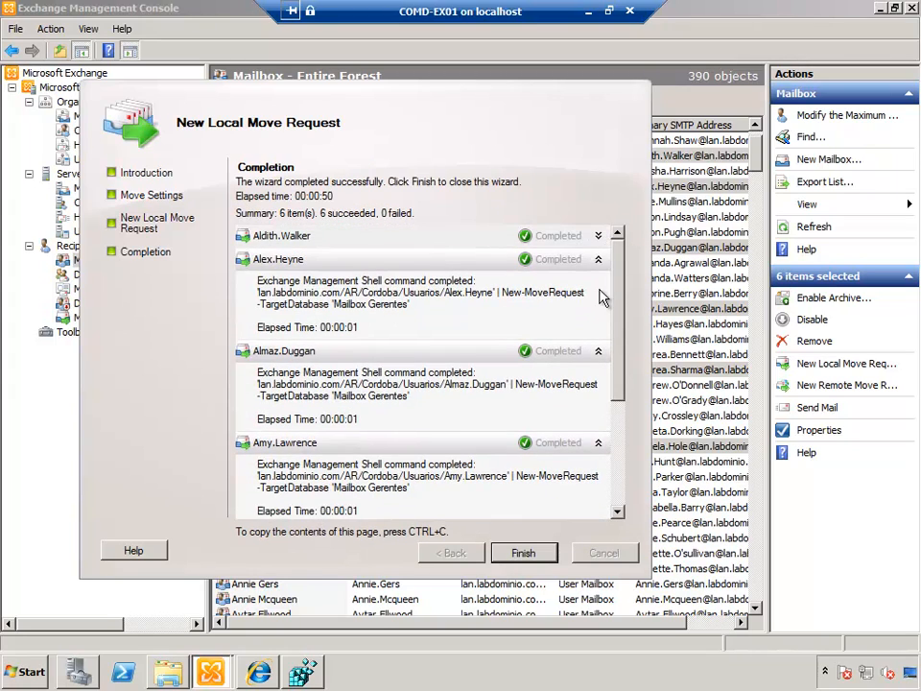
pyautogui.click(598, 259)
pyautogui.click(598, 282)
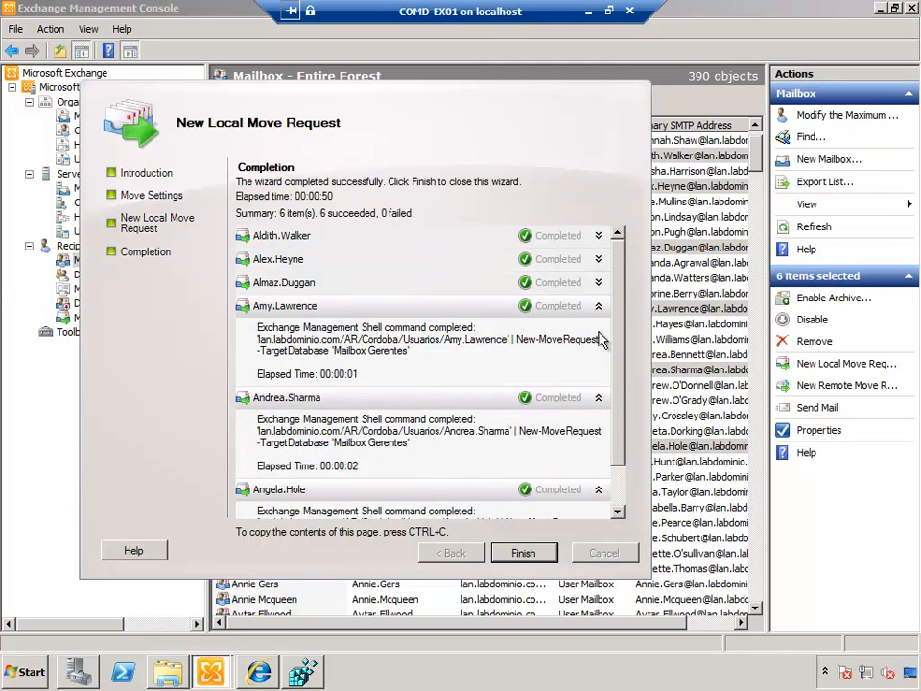
pyautogui.click(599, 306)
pyautogui.click(610, 329)
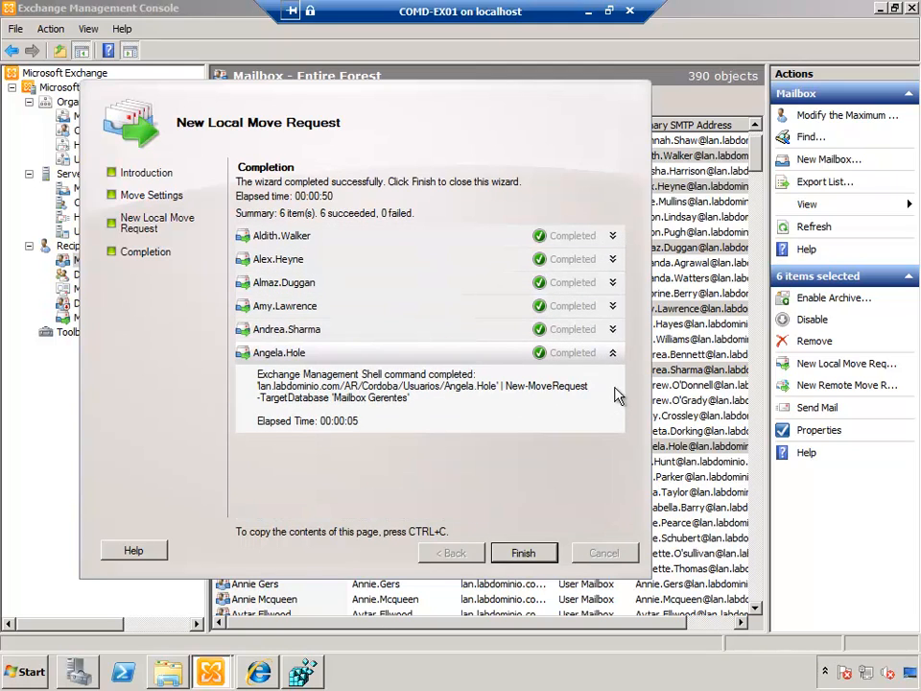
pyautogui.click(613, 352)
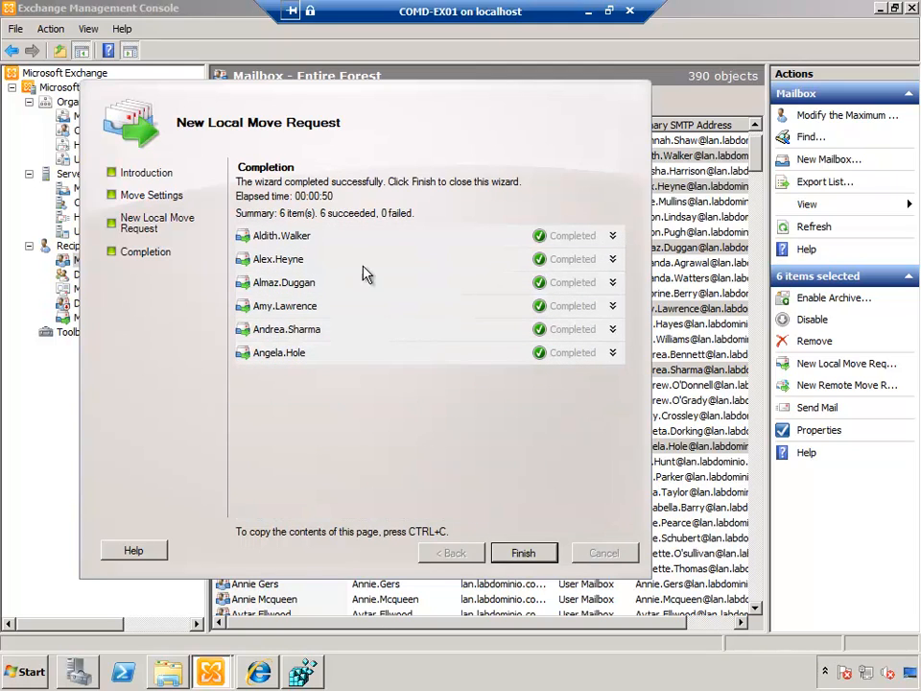
pyautogui.click(526, 554)
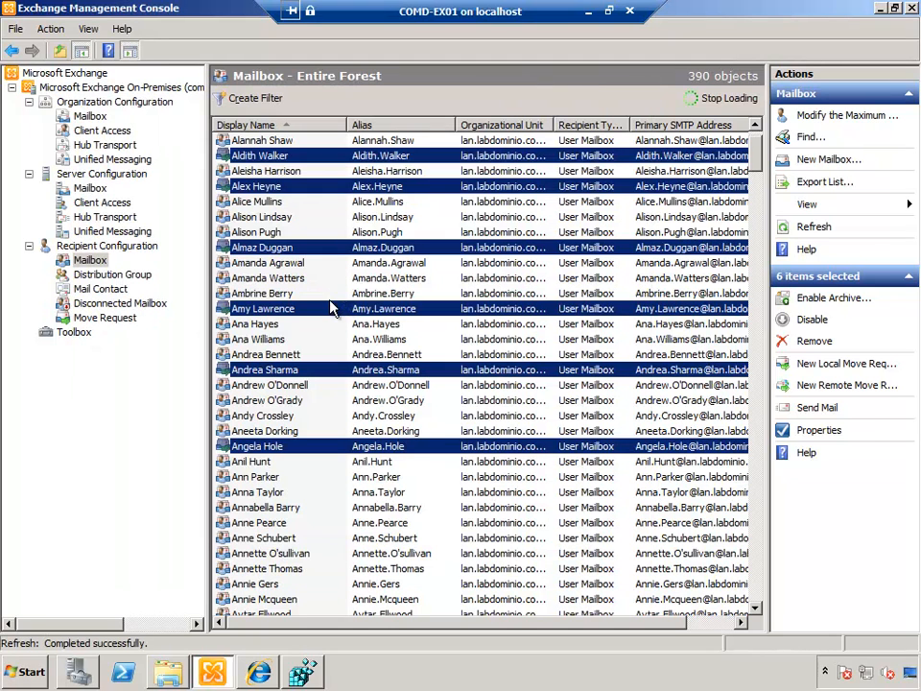
# Check the icons of the mailboxes with move requests in the Recipient Configuration mailbox list.
pyautogui.click(274, 219)
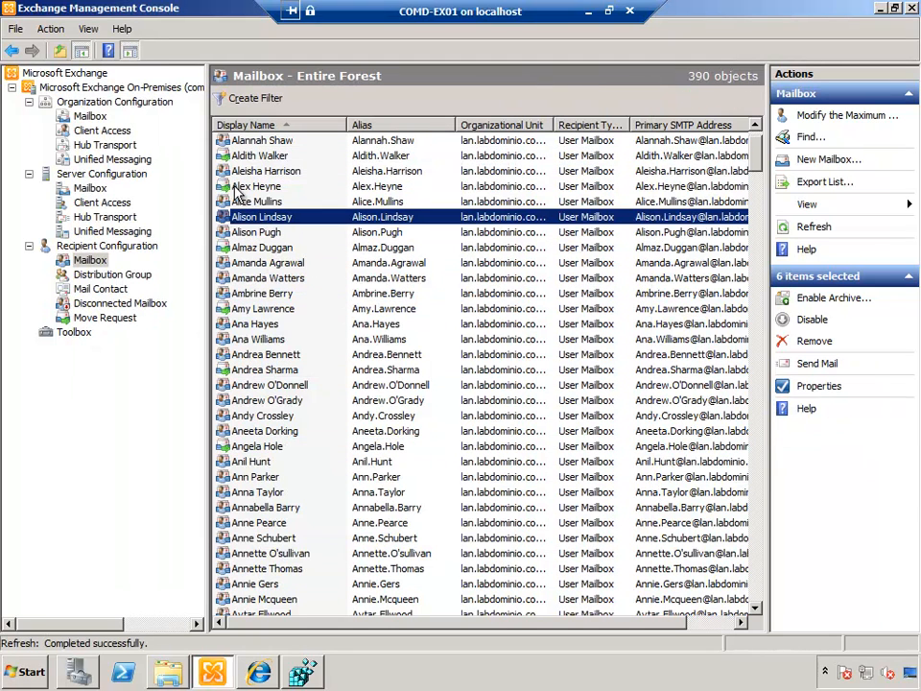
pyautogui.click(240, 187)
pyautogui.click(240, 156)
pyautogui.click(242, 248)
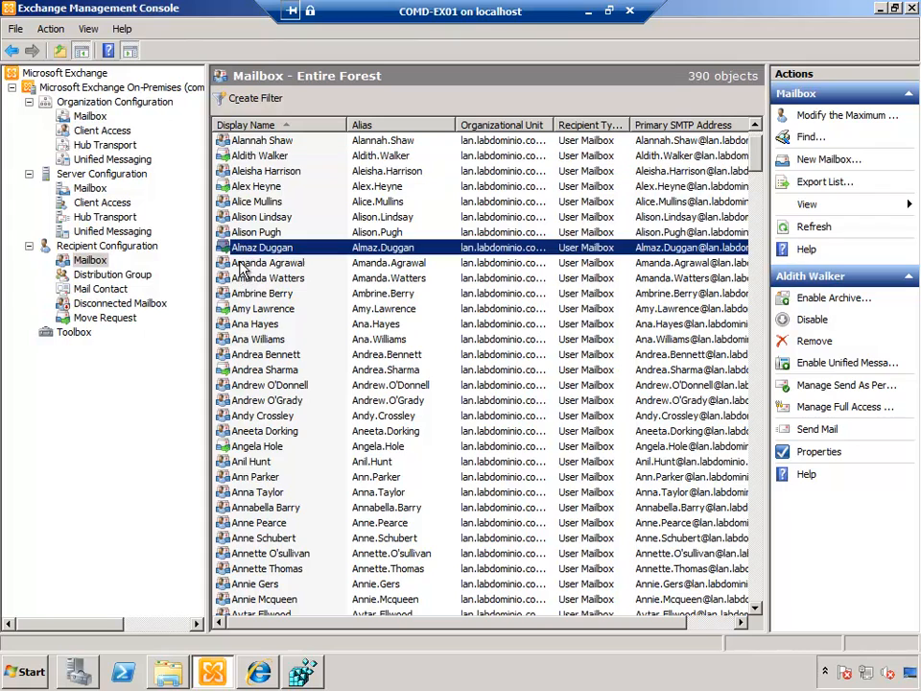
pyautogui.click(240, 308)
pyautogui.click(226, 369)
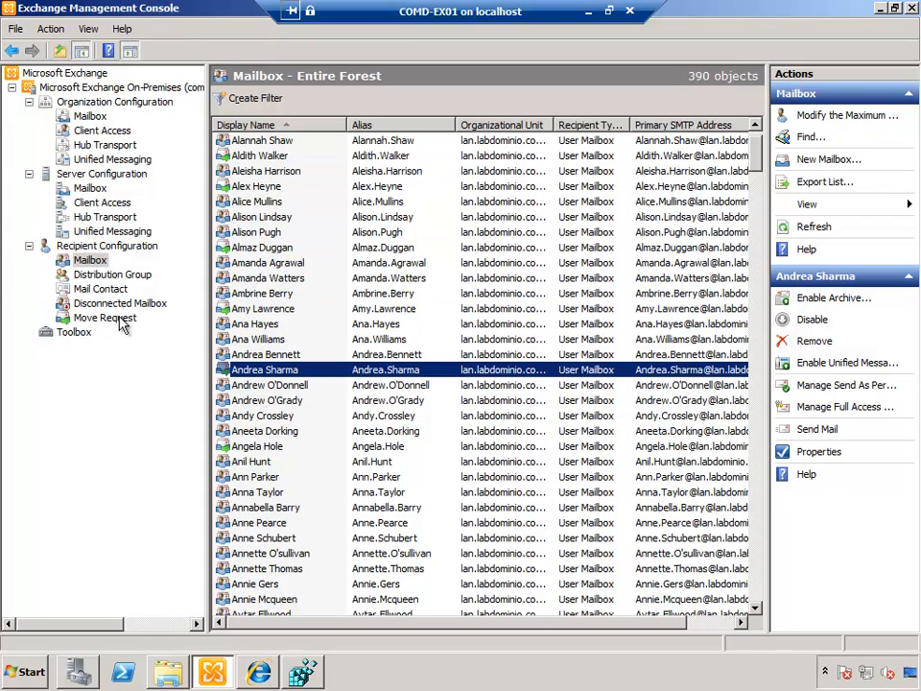
# Show the Move Request list under Recipient Configuration and review the move status of each mailbox.
pyautogui.click(122, 319)
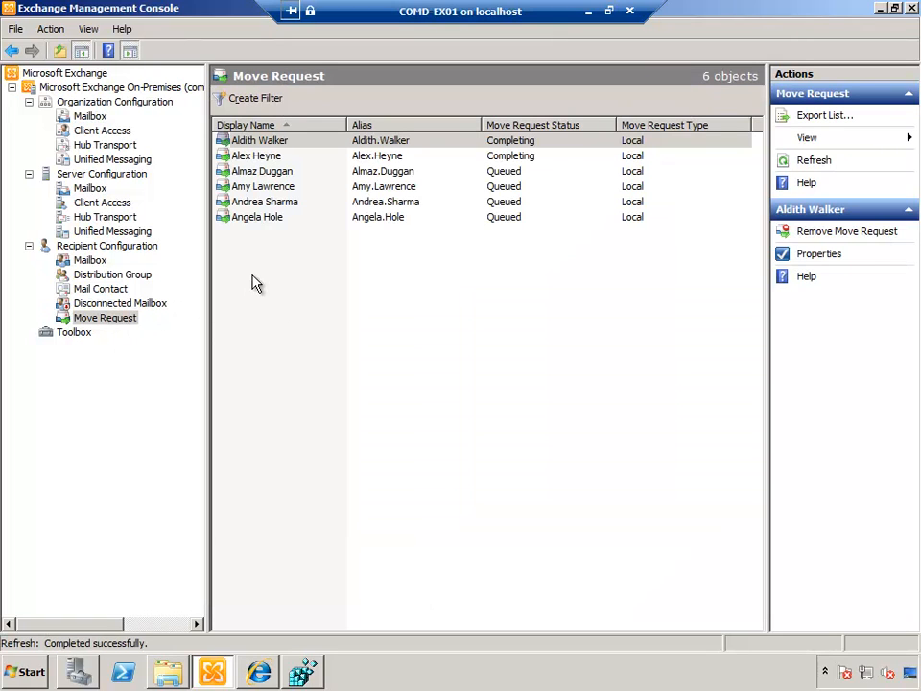
pyautogui.click(535, 144)
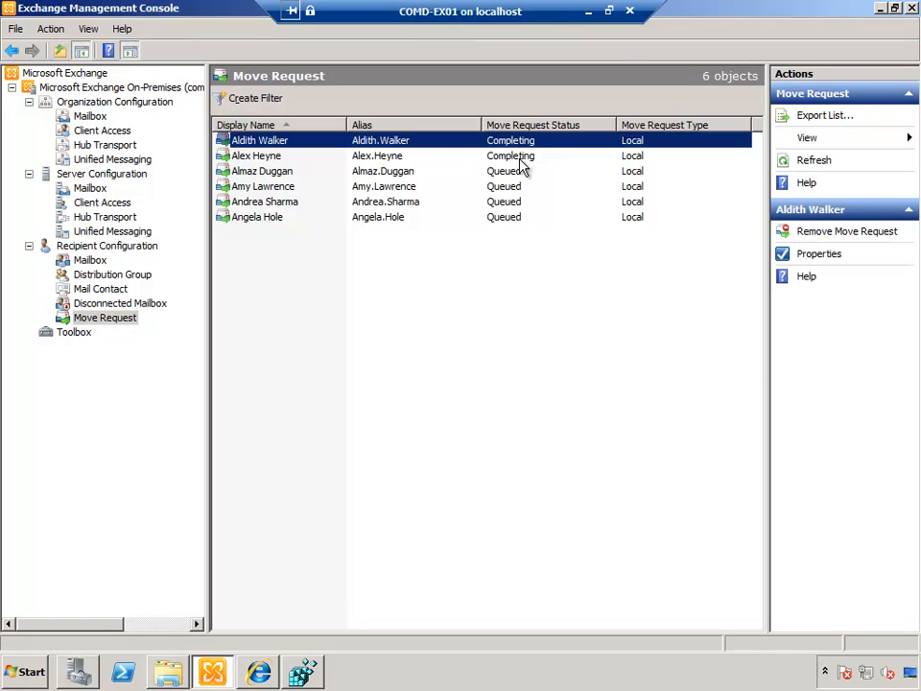
pyautogui.press('Down')
pyautogui.press('Down')
pyautogui.press('Down')
pyautogui.press('Down')
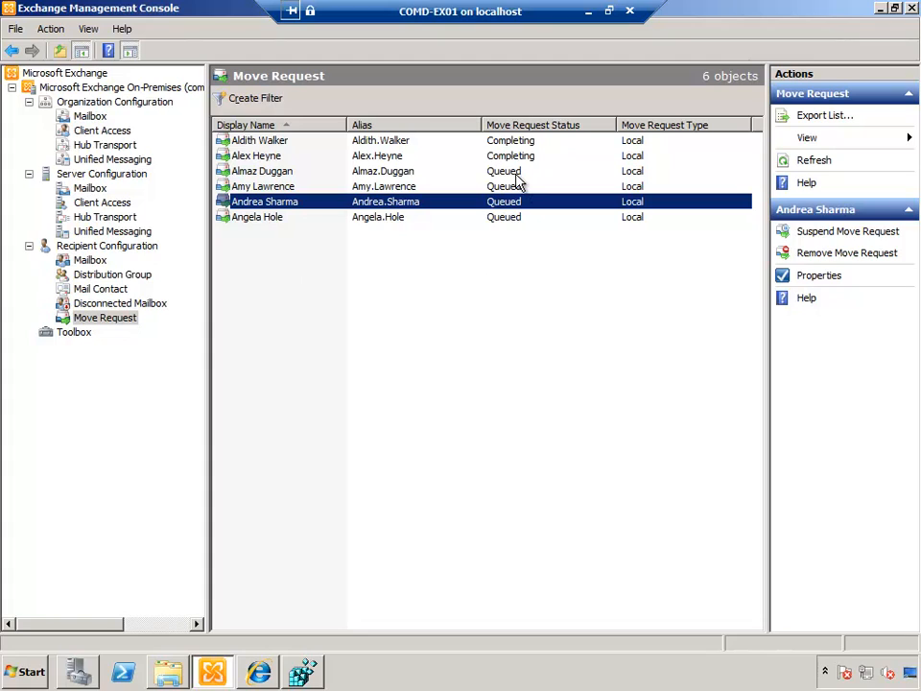
pyautogui.press('Up')
pyautogui.press('Up')
pyautogui.press('Down')
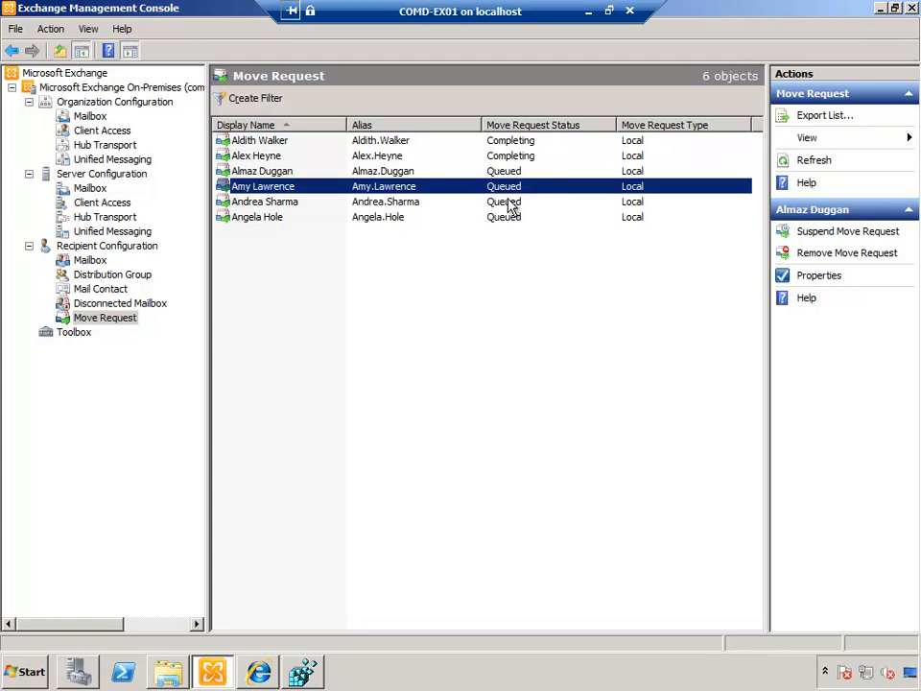
pyautogui.press('Down')
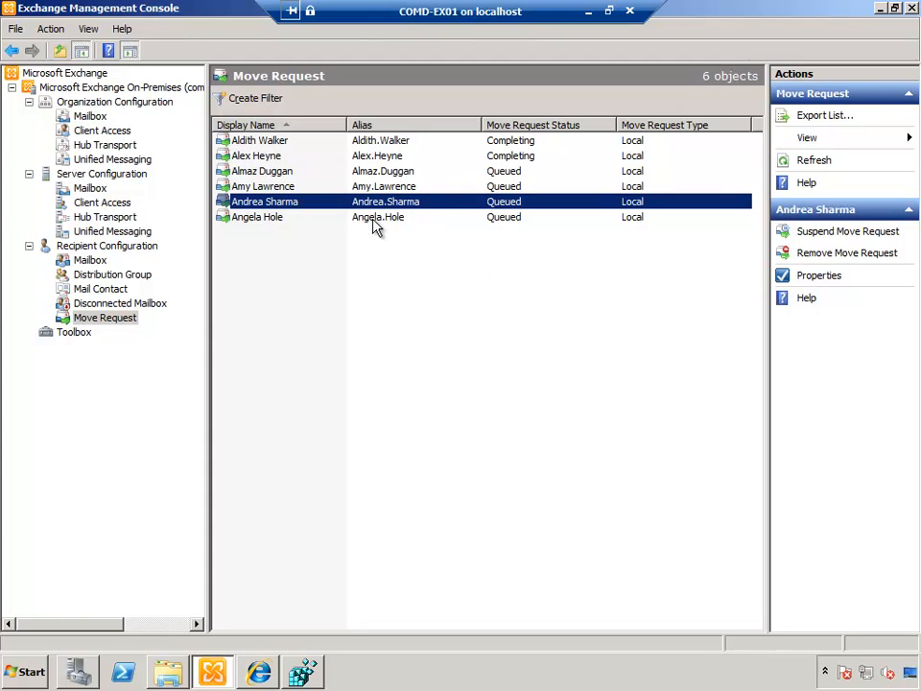
pyautogui.click(374, 218)
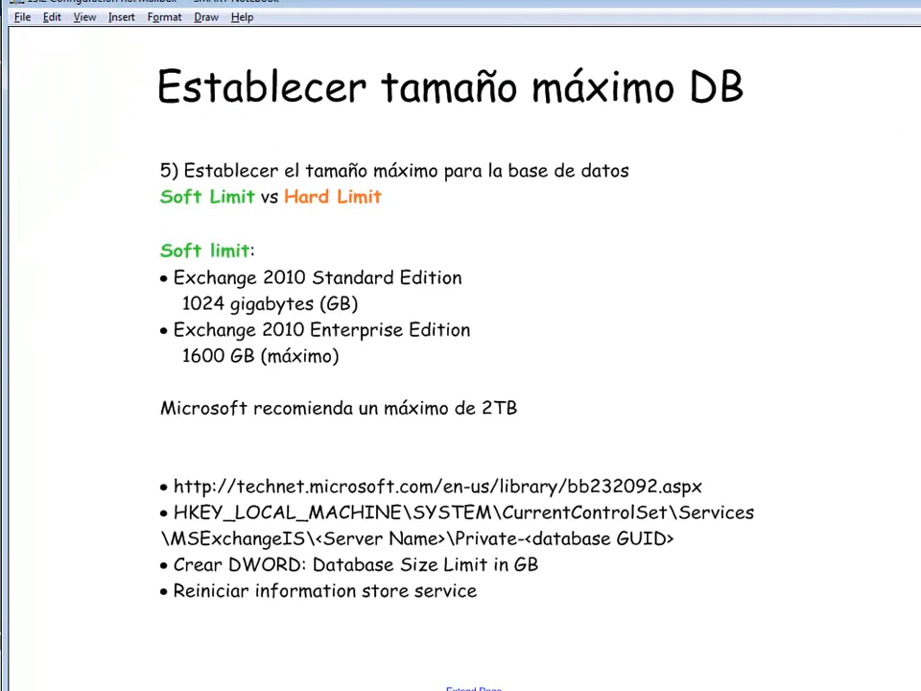
# Switch to SMART Notebook and go back to the Configuración del rol de Mailbox page.
pyautogui.press('pageup')
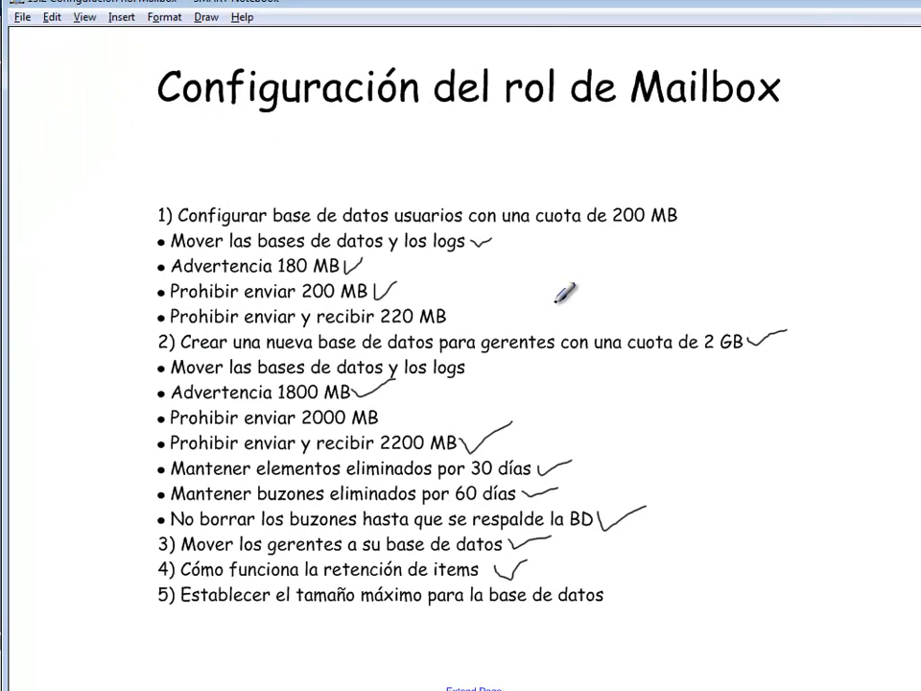